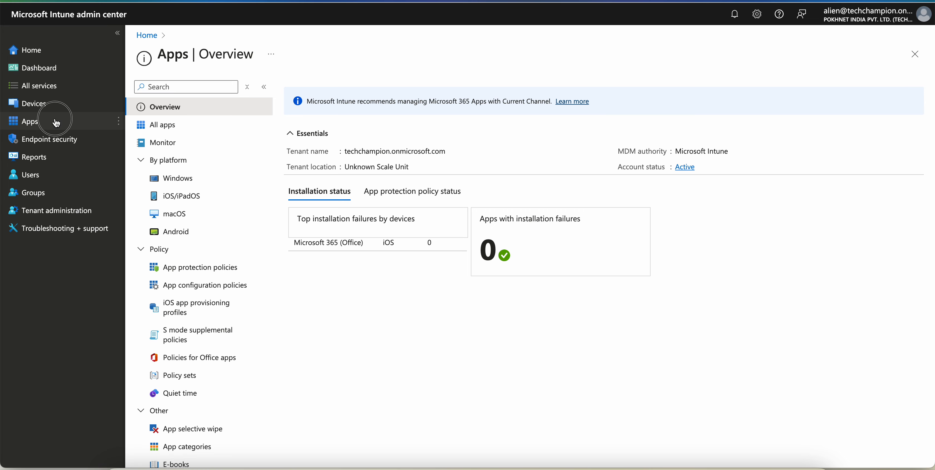
Start creating an app protection policy for the iOS/iPadOS platform
left_click(211, 267)
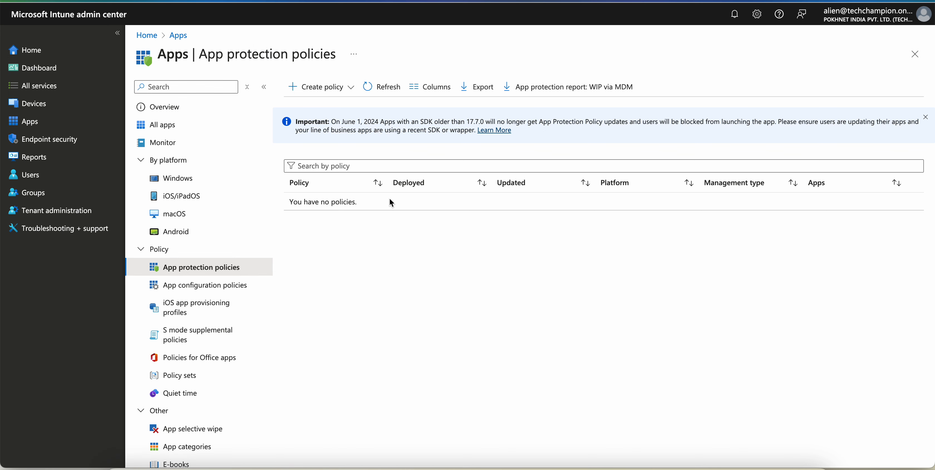
left_click(349, 88)
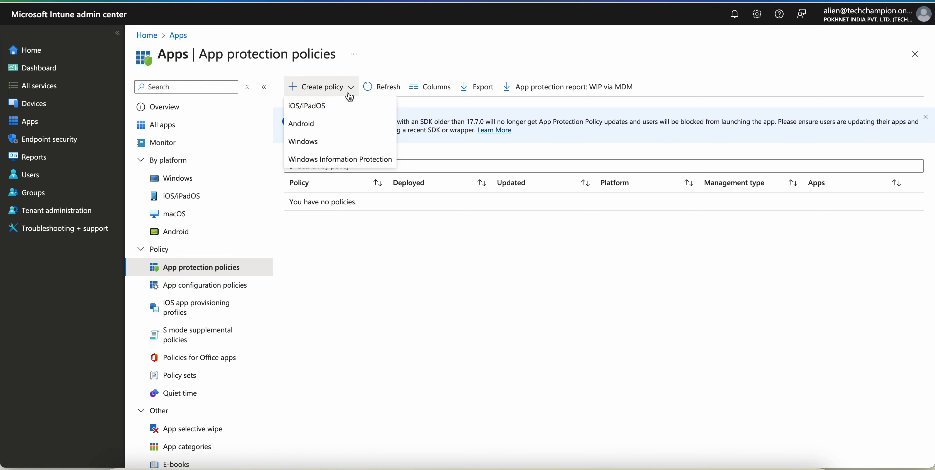
left_click(349, 109)
Name the policy "iOS-Block AI Powered iPhone Devices"
left_click(328, 120)
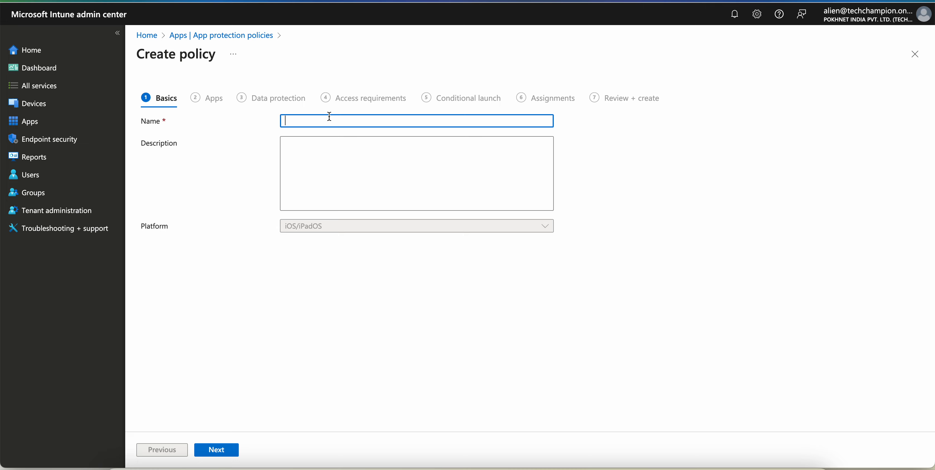
type("Block")
key("BackSpace")
key("BackSpace")
key("BackSpace")
key("BackSpace")
key("BackSpace")
type("iOS Block AI Powered iO")
key("BackSpace")
key("BackSpace")
type("iPhone Devices")
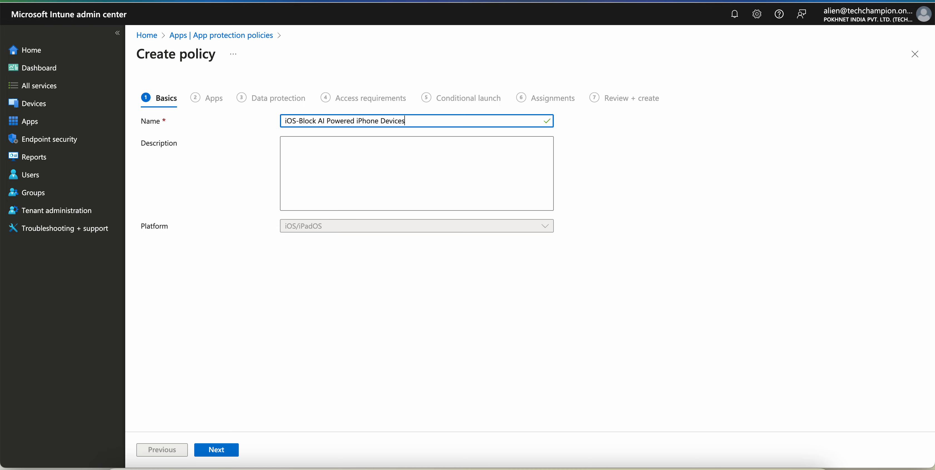
Copy the policy name into the description
key("ctrl+a")
key("ctrl+c")
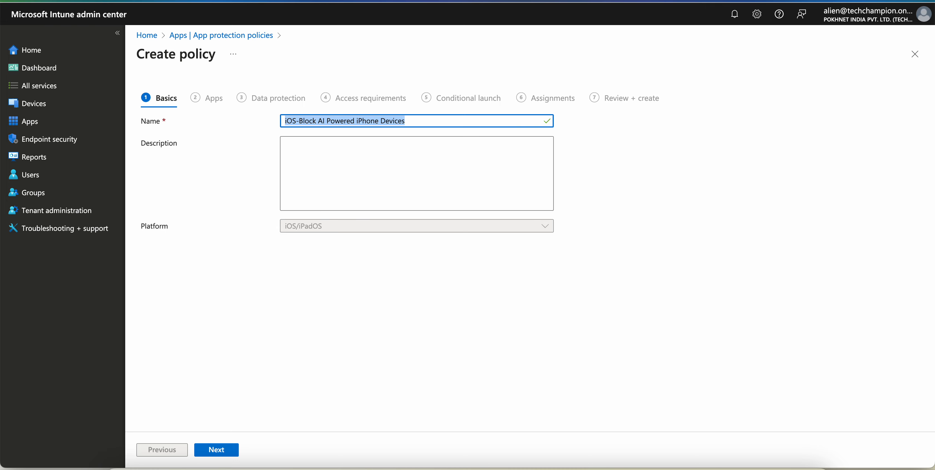
left_click(357, 140)
key("ctrl+v")
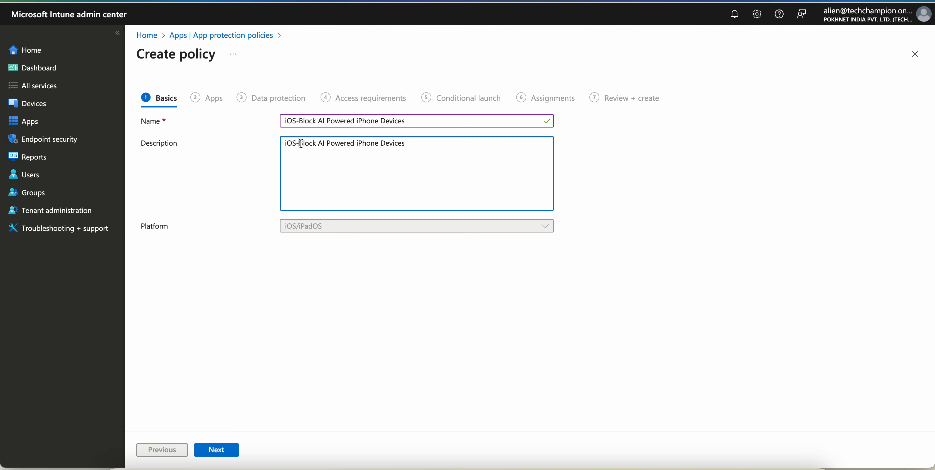
Replace "iOS-Block" at the start of the description with "This policy"
left_click(318, 137)
key("BackSpace")
key("BackSpace")
key("BackSpace")
key("BackSpace")
key("BackSpace")
key("BackSpace")
key("BackSpace")
key("BackSpace")
key("BackSpace")
key("BackSpace")
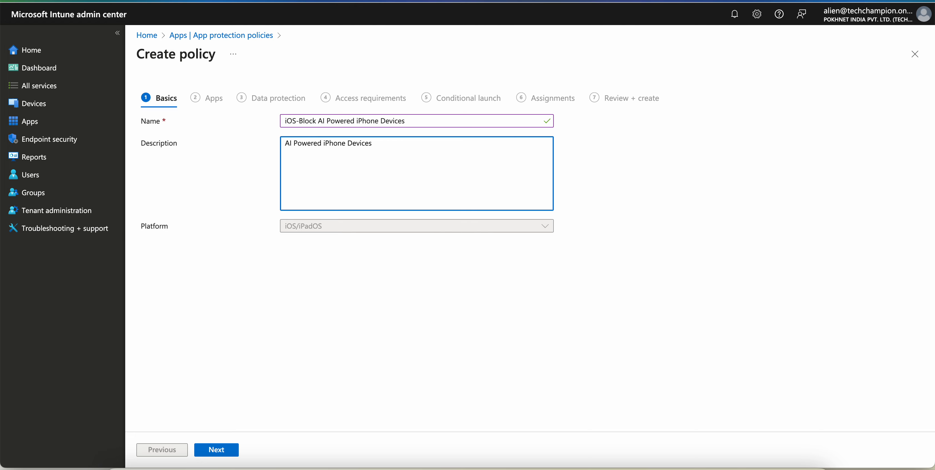
type("This polic")
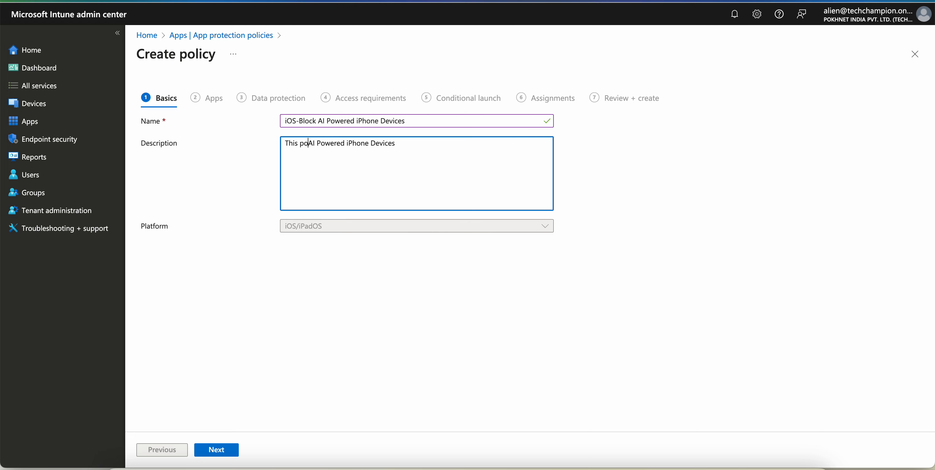
type("y")
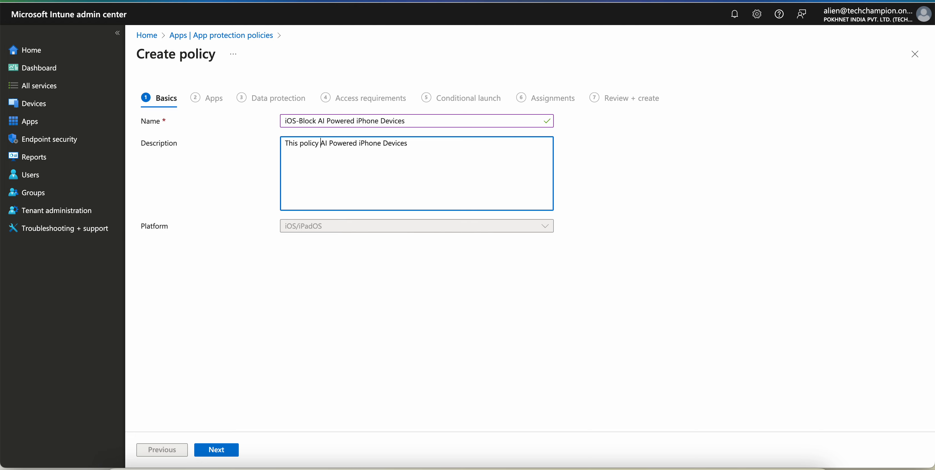
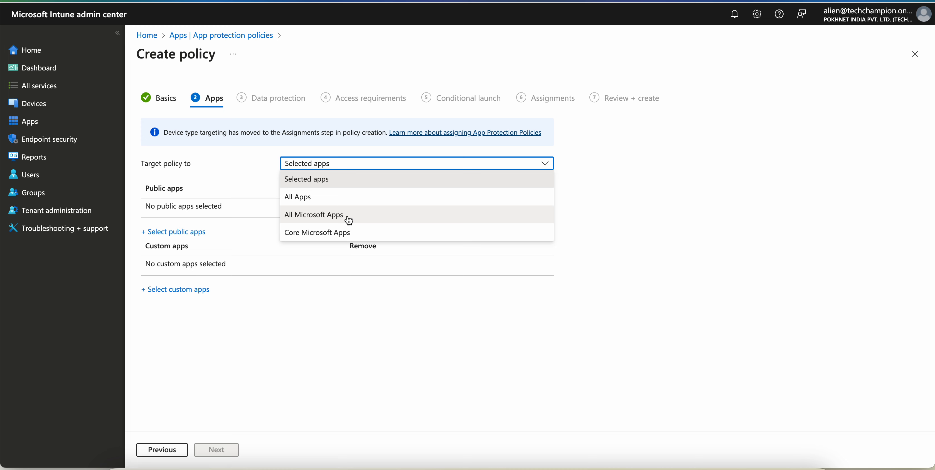
Target the policy to Core Microsoft Apps and view the list of apps that will be targeted
left_click(336, 233)
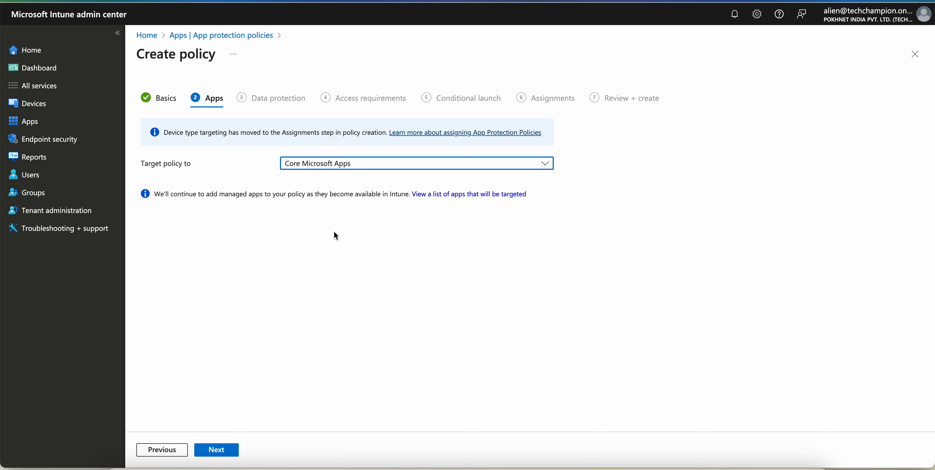
left_click(430, 196)
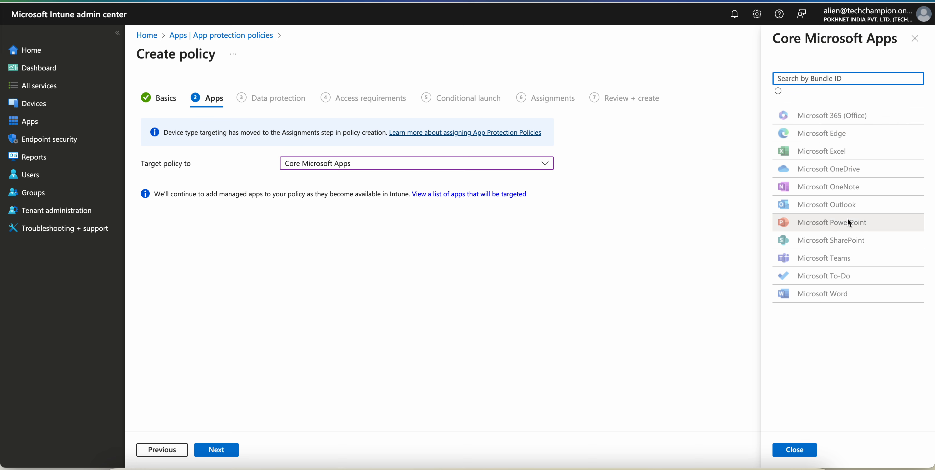
Switch the policy target to All Microsoft Apps and look through the list of targeted apps
left_click(498, 165)
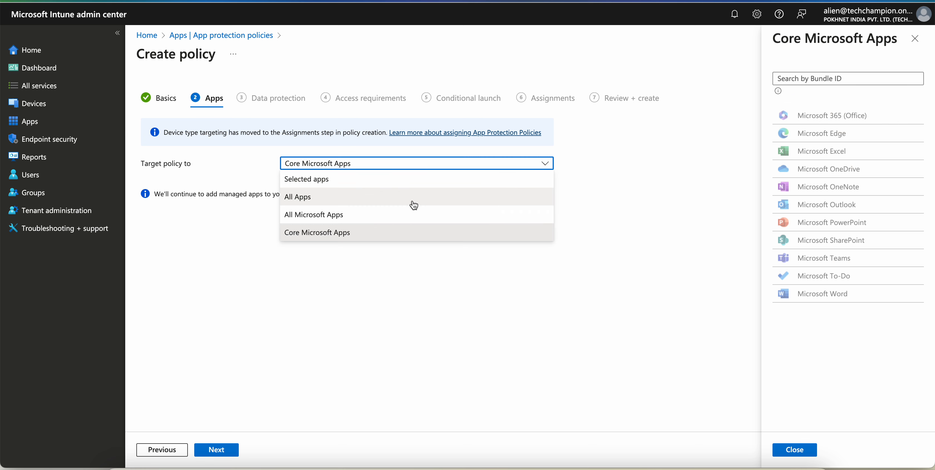
left_click(401, 212)
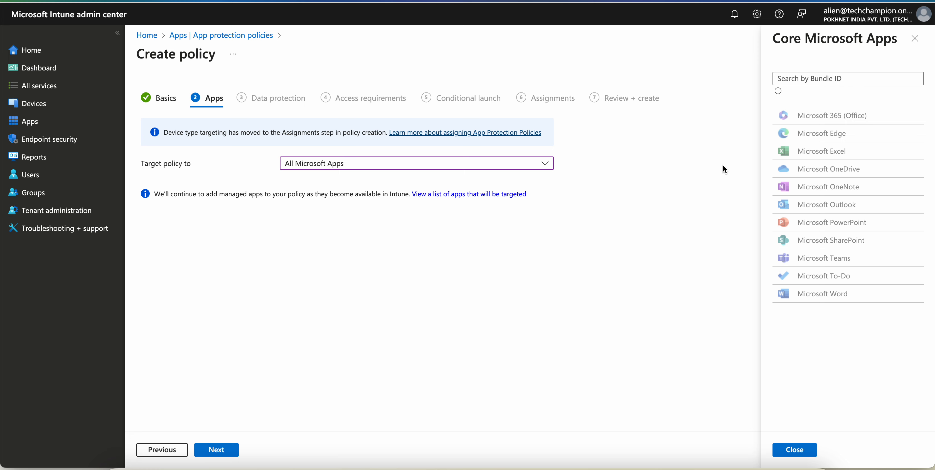
left_click(914, 39)
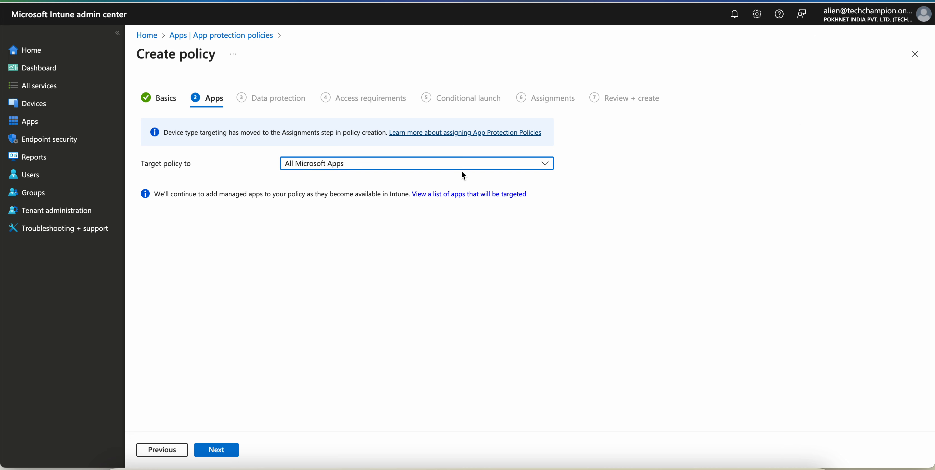
left_click(438, 165)
left_click(345, 214)
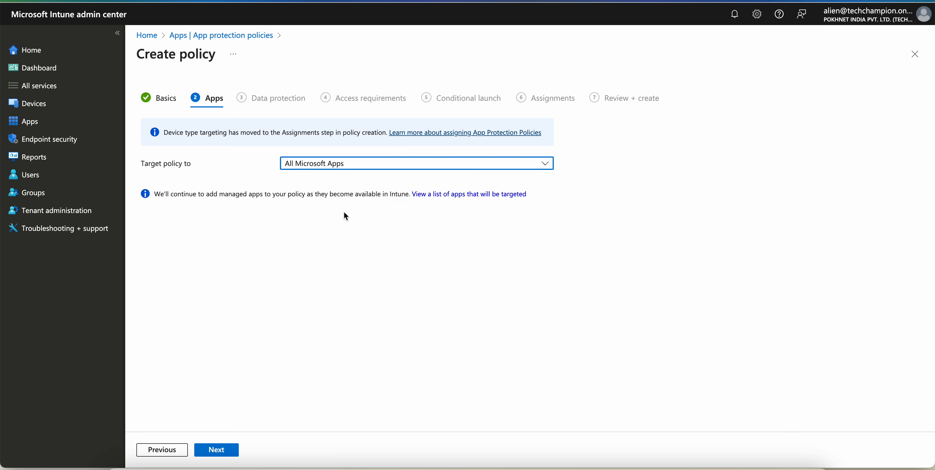
left_click(518, 192)
scroll(831, 270, "down", 3)
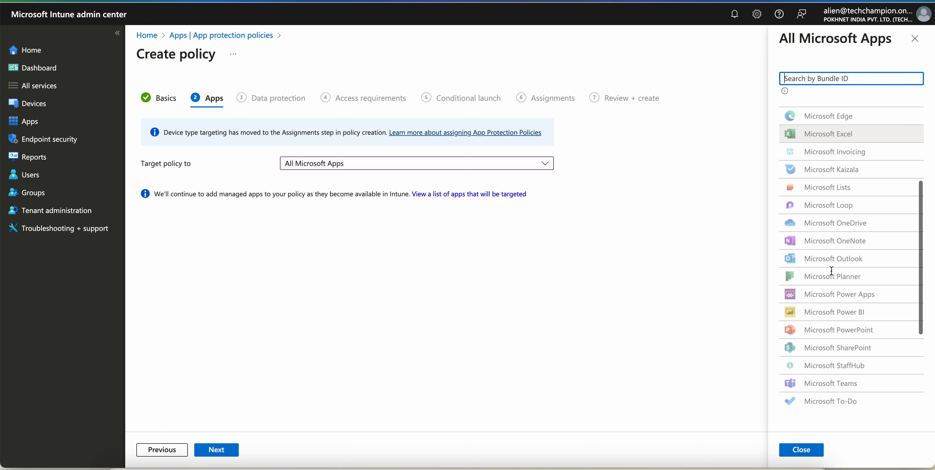
scroll(831, 270, "down", 5)
scroll(847, 217, "up", 10)
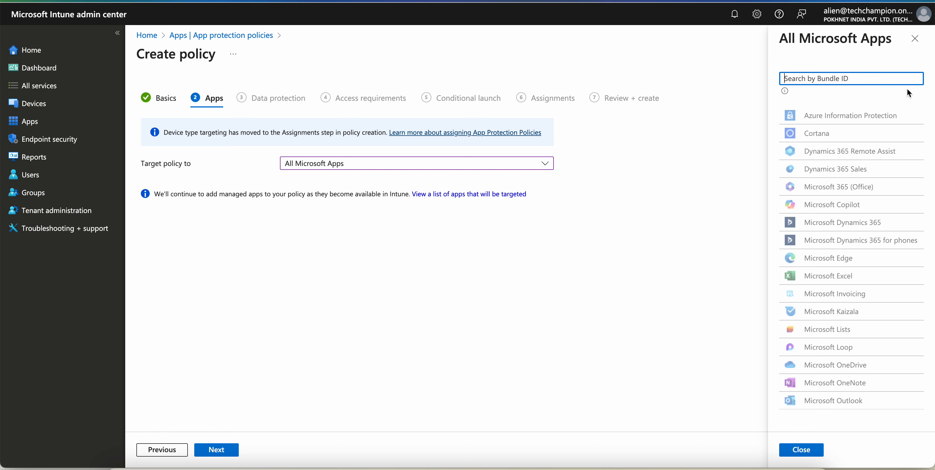
left_click(915, 39)
Switch the policy target to All Apps and look through the list of targeted apps
left_click(461, 164)
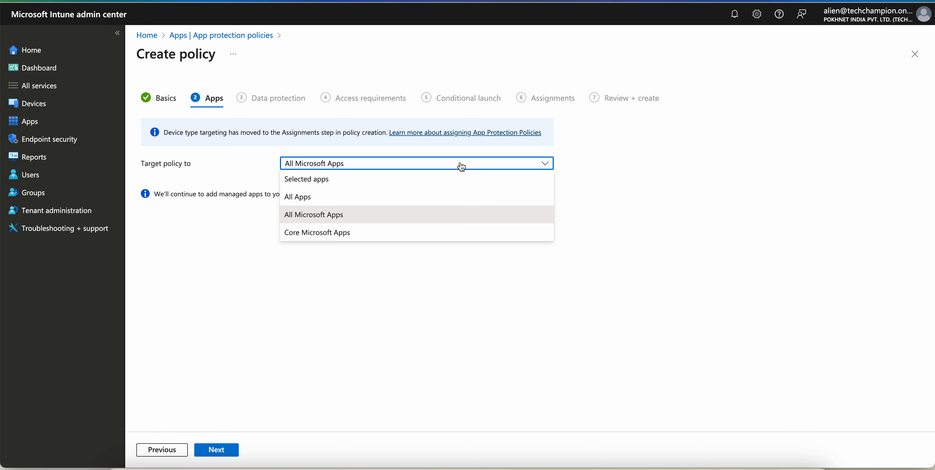
left_click(370, 198)
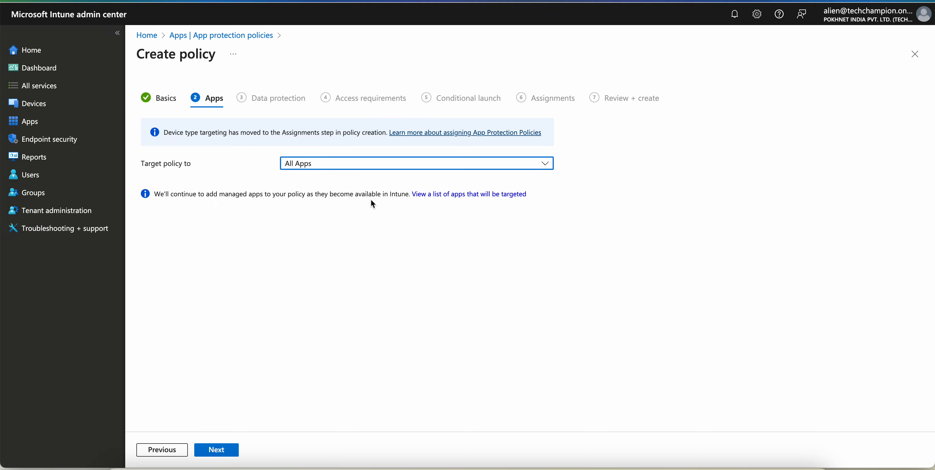
left_click(459, 194)
scroll(856, 203, "down", 15)
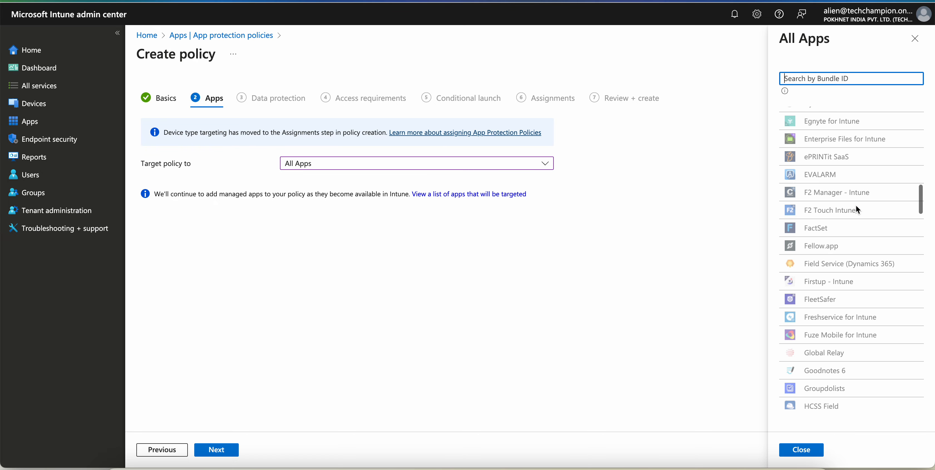
scroll(856, 204, "down", 5)
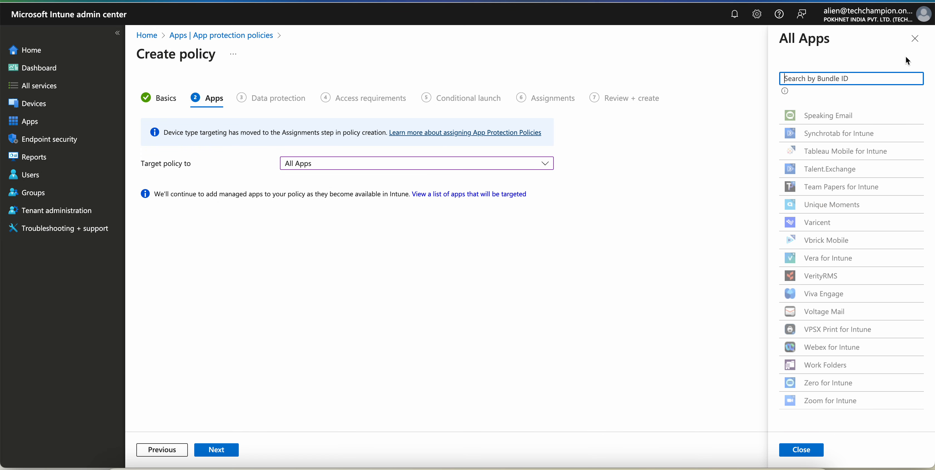
left_click(912, 40)
Set the policy target back to Core Microsoft Apps and continue to the data protection settings
left_click(489, 165)
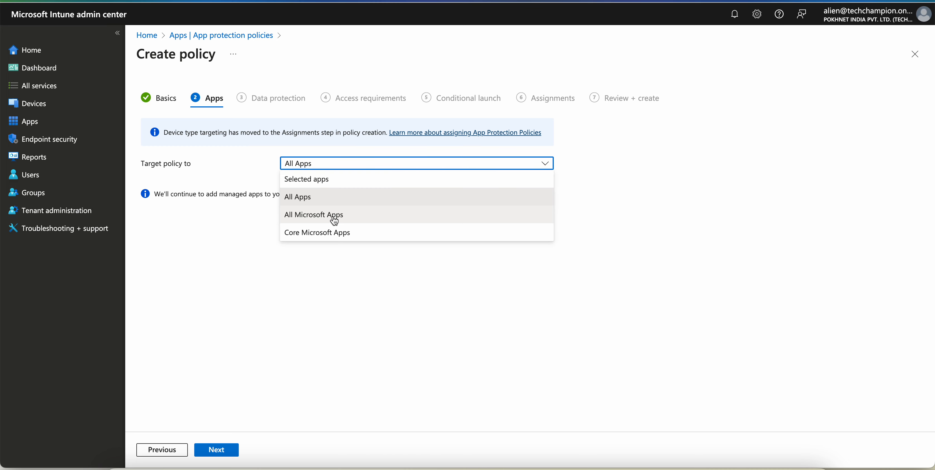
left_click(345, 232)
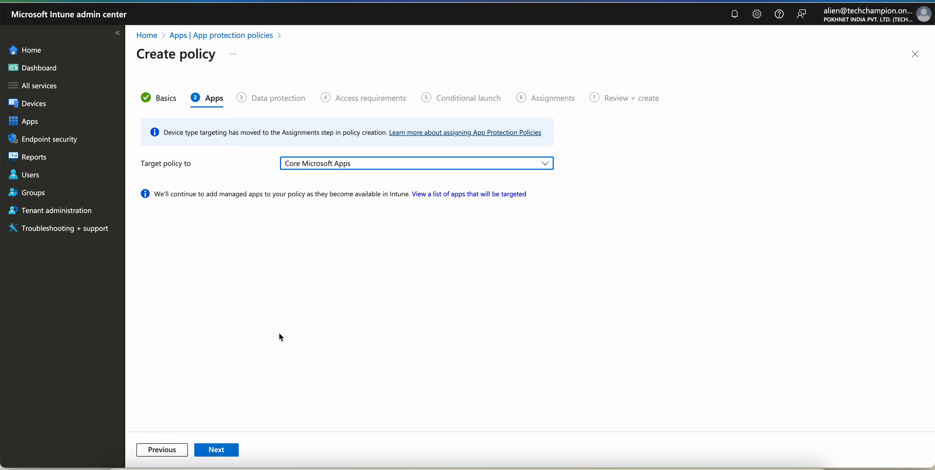
left_click(224, 451)
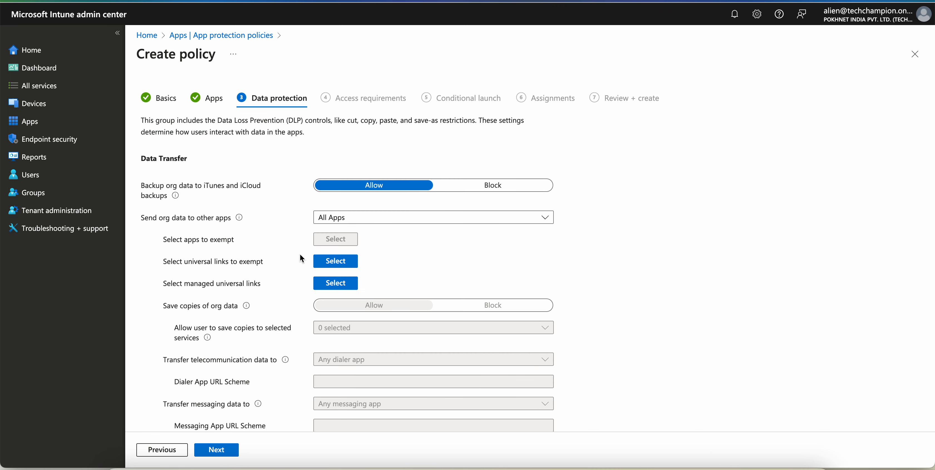
Set sending org data to other apps to "Policy managed apps with Open-In/Share filtering"
scroll(521, 227, "down", 2)
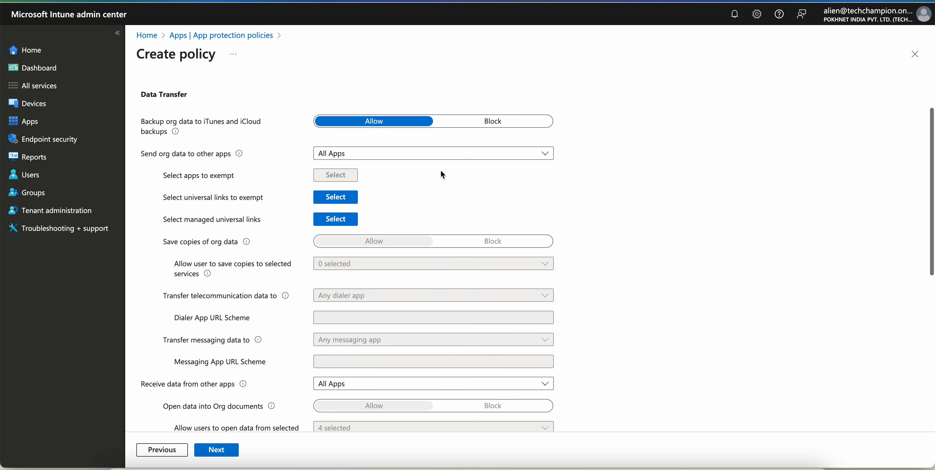
left_click(385, 156)
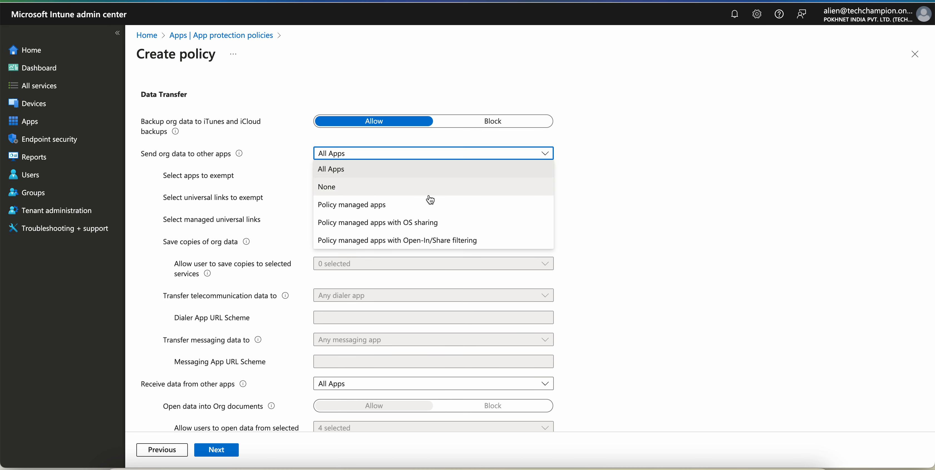
left_click(447, 237)
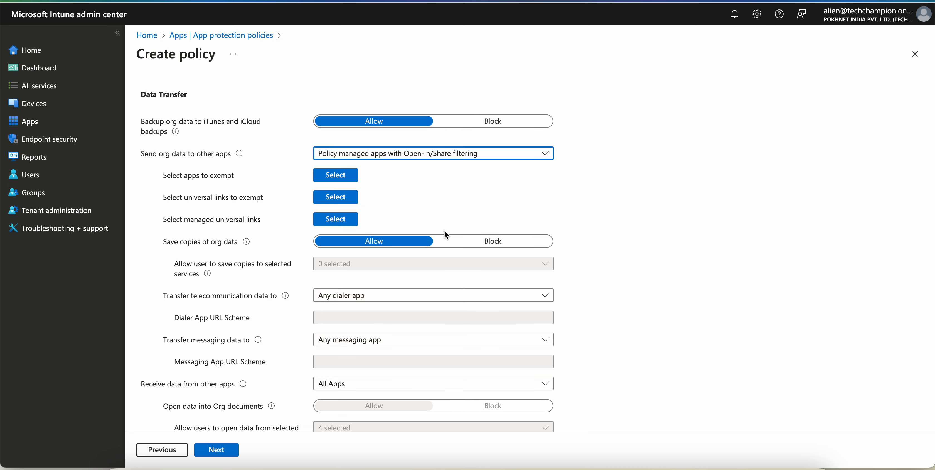
left_click(476, 160)
left_click(652, 205)
Block saving copies of org data and set telecommunication data transfer to "None, do not transfer this data between apps"
scroll(653, 207, "down", 7)
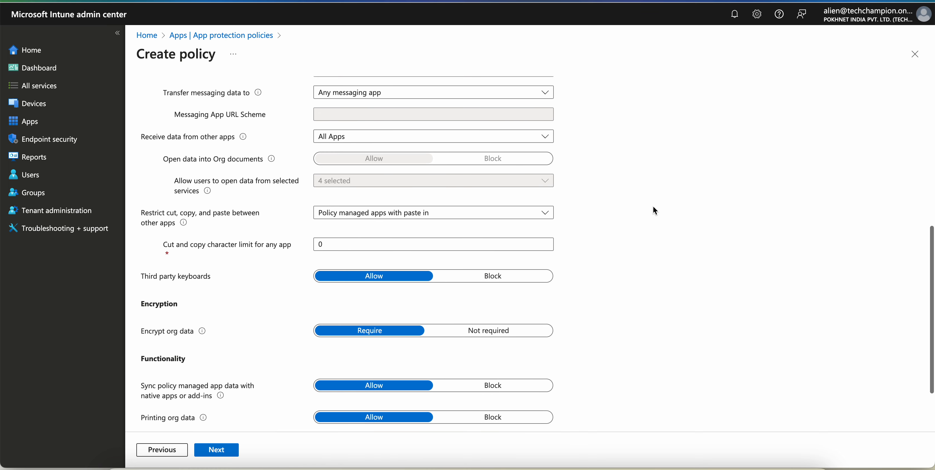
scroll(653, 211, "down", 2)
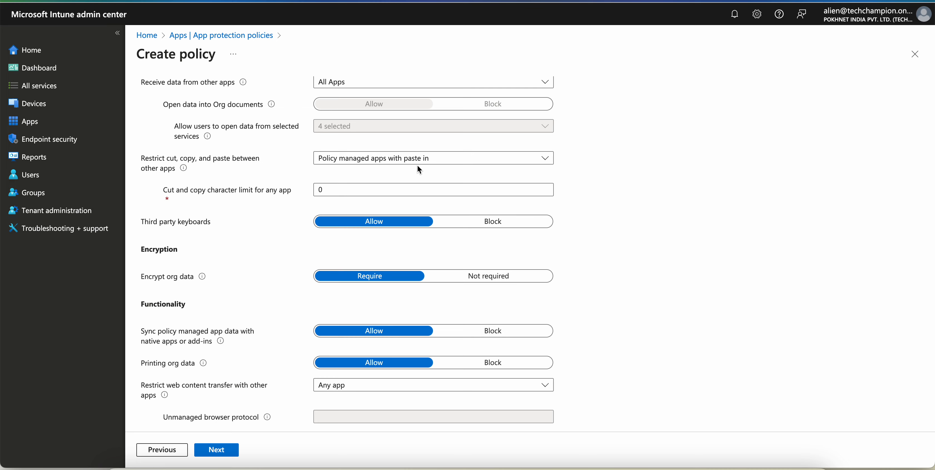
scroll(419, 167, "up", 6)
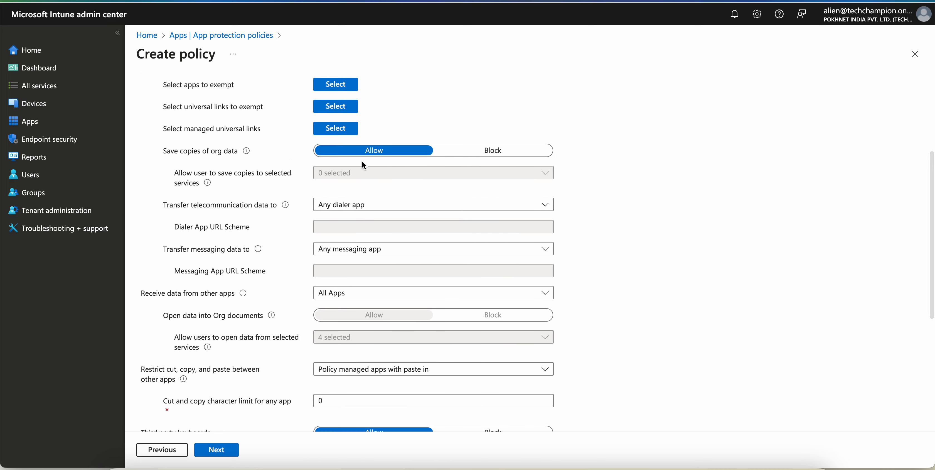
left_click(491, 150)
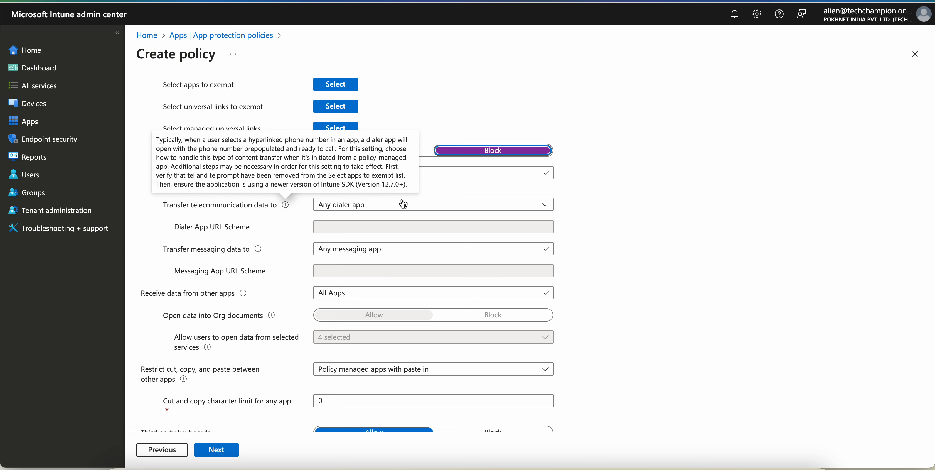
left_click(414, 209)
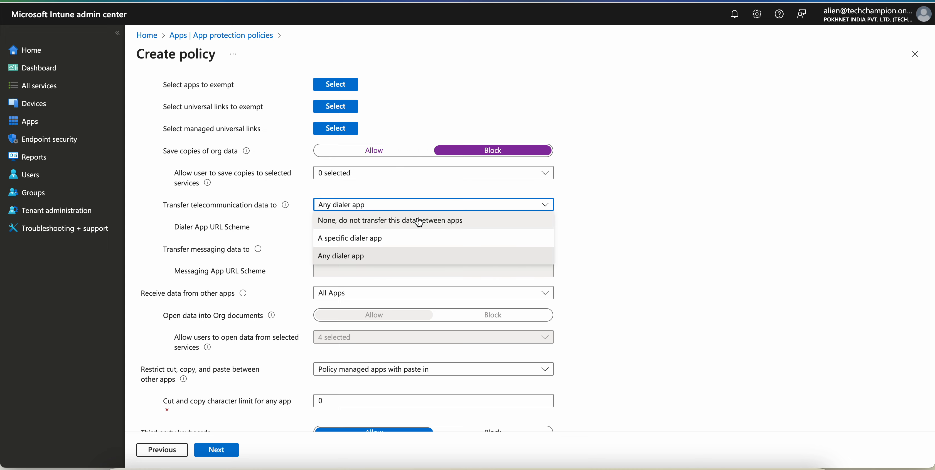
left_click(418, 221)
Allow users to save copies of org data to SharePoint and OneDrive for Business
left_click(388, 175)
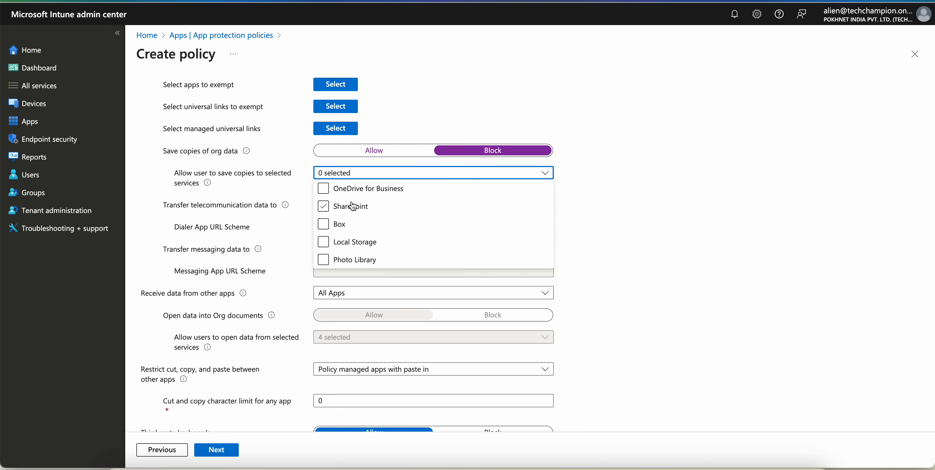
left_click(325, 207)
left_click(323, 188)
left_click(648, 245)
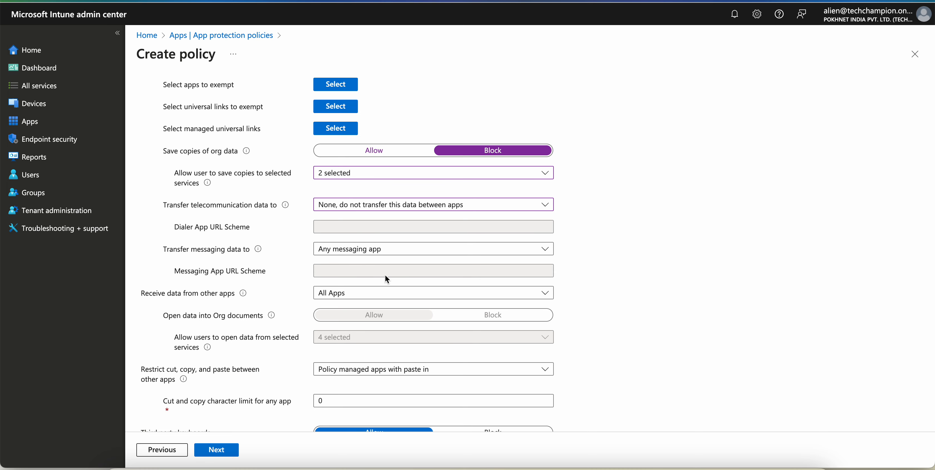
Review the remaining data protection settings, keep org data notifications on Allow, and continue to the access requirements
scroll(385, 274, "down", 2)
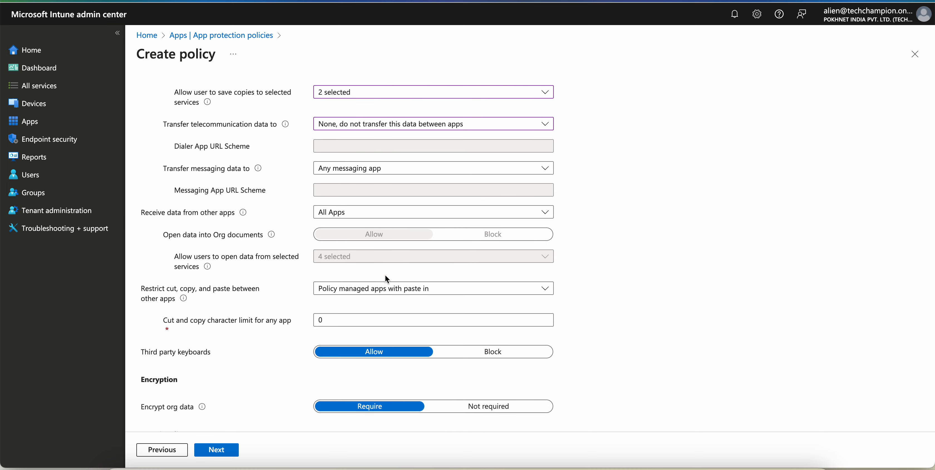
scroll(385, 277, "down", 4)
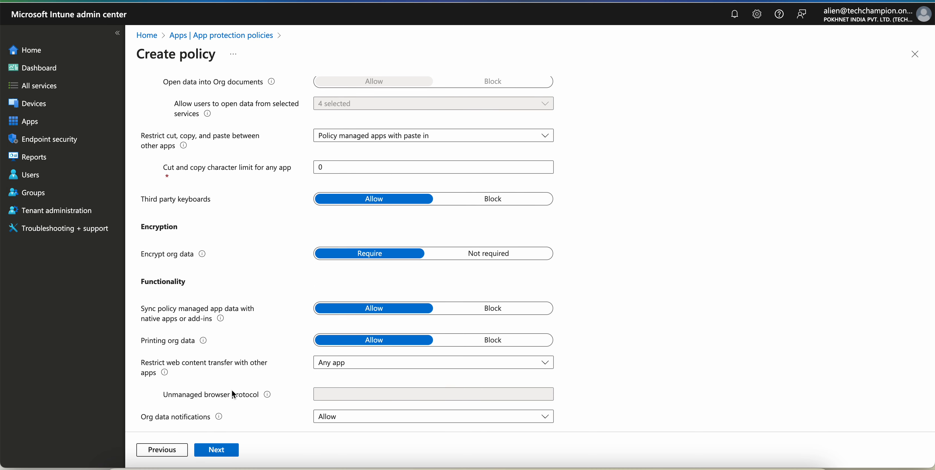
left_click(344, 419)
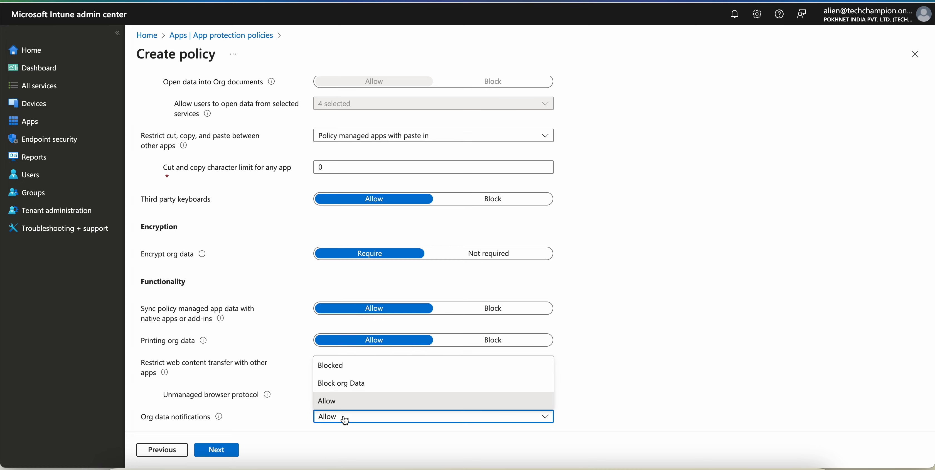
left_click(276, 380)
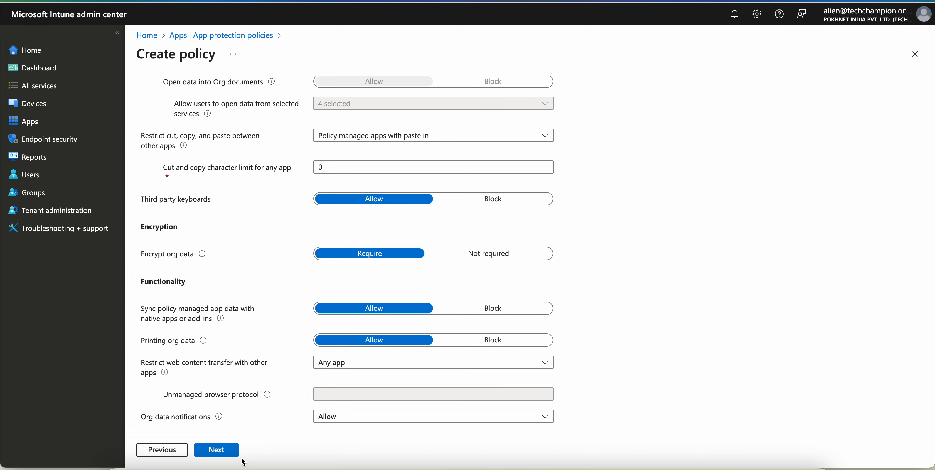
left_click(230, 451)
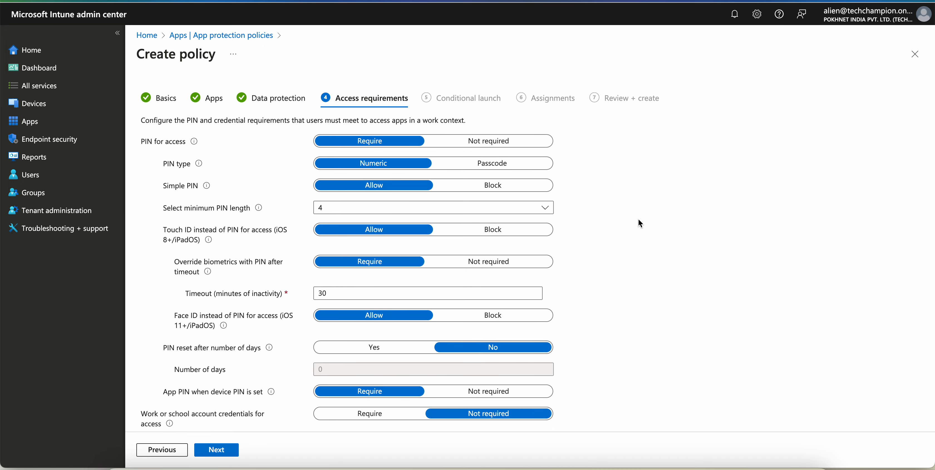
Keep the default PIN and credential access requirements and continue to the conditional launch settings
scroll(639, 220, "down", 2)
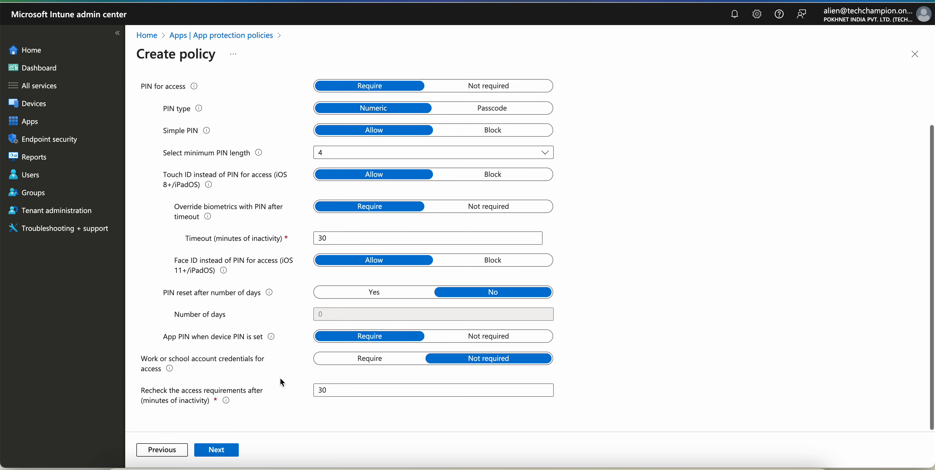
scroll(280, 376, "up", 2)
left_click(234, 450)
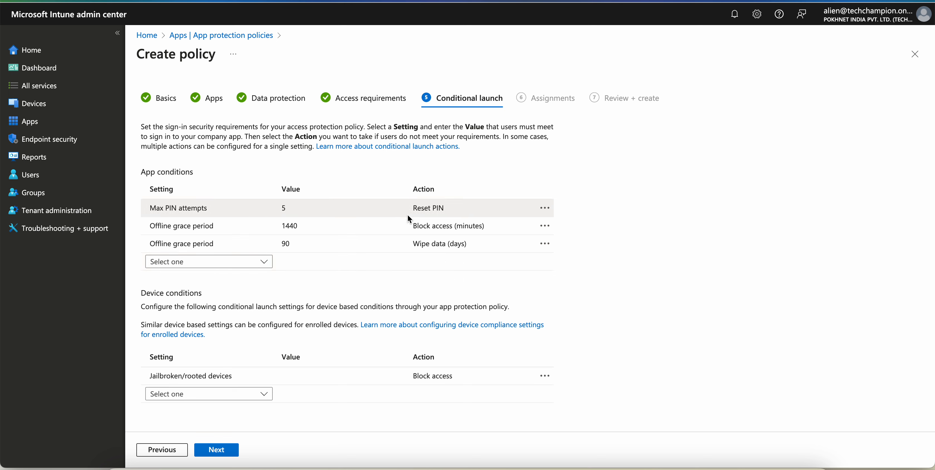
Examine the available app condition settings and read the description of the device conditions
left_click(236, 262)
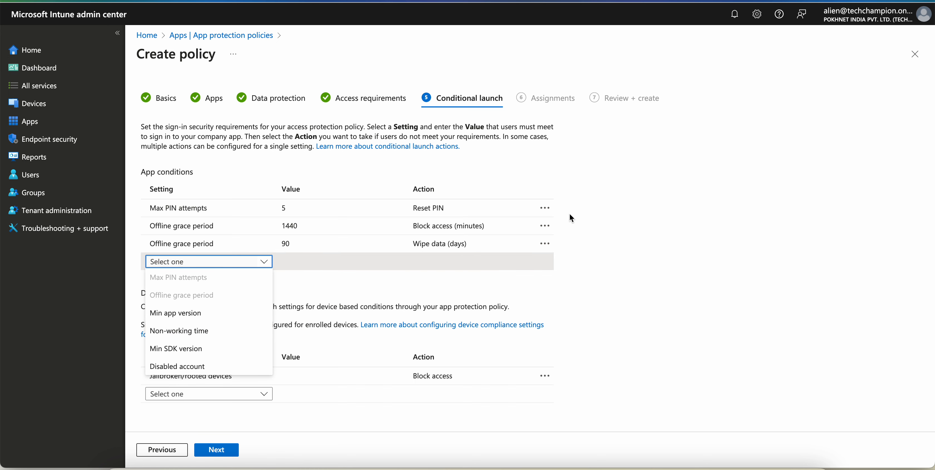
left_click(617, 203)
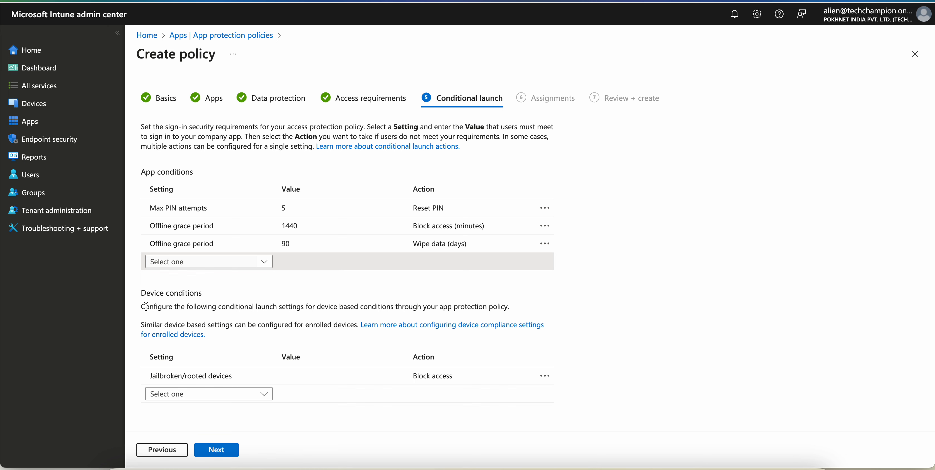
left_click_drag(141, 295, 221, 296)
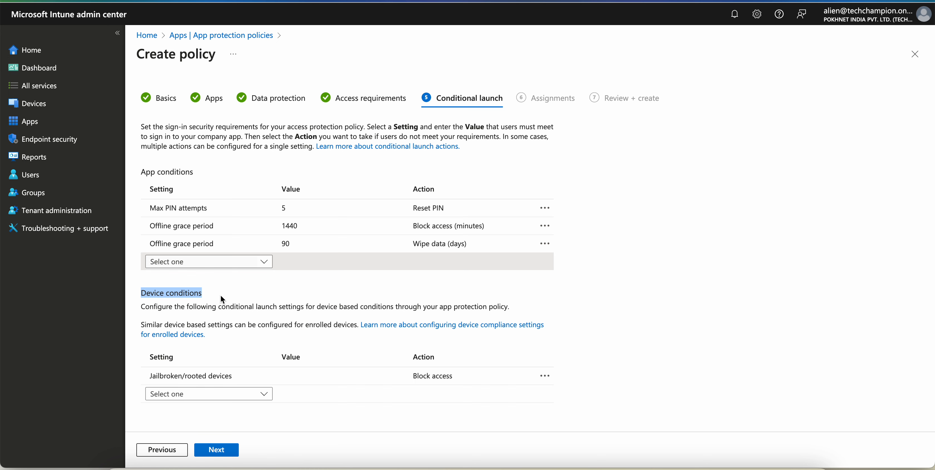
left_click(251, 291)
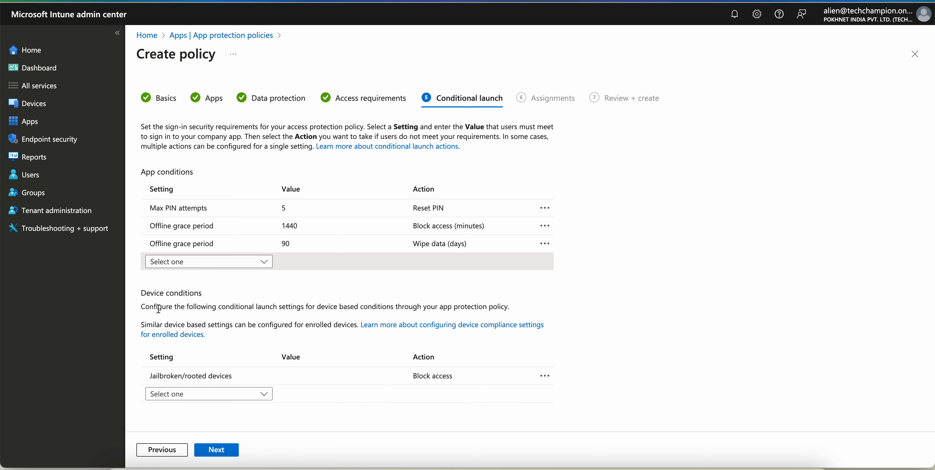
left_click(142, 306)
left_click_drag(142, 306, 507, 307)
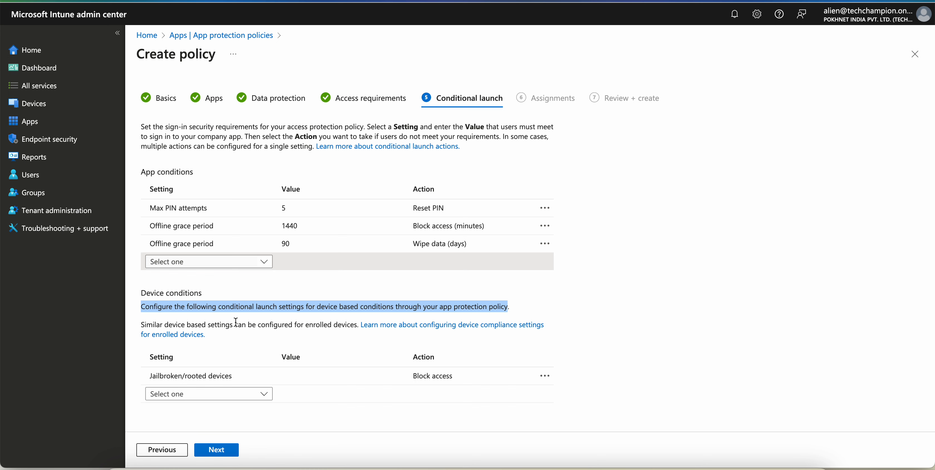
left_click_drag(255, 323, 340, 323)
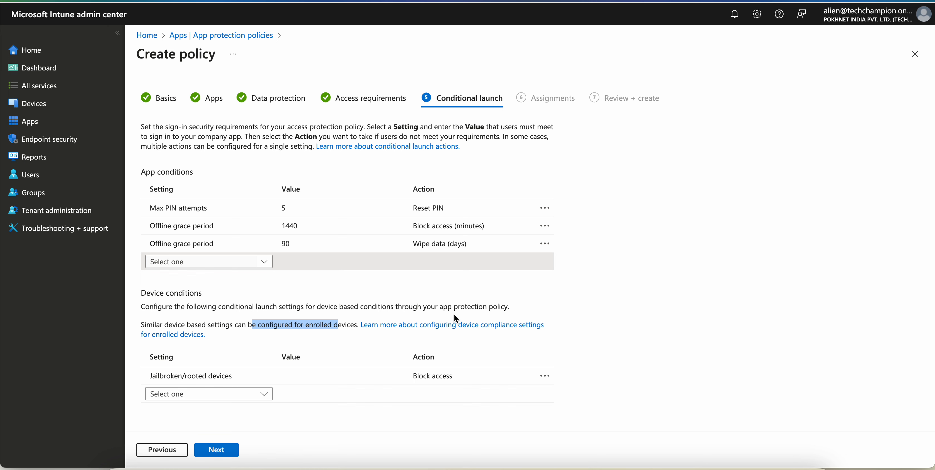
left_click(350, 330)
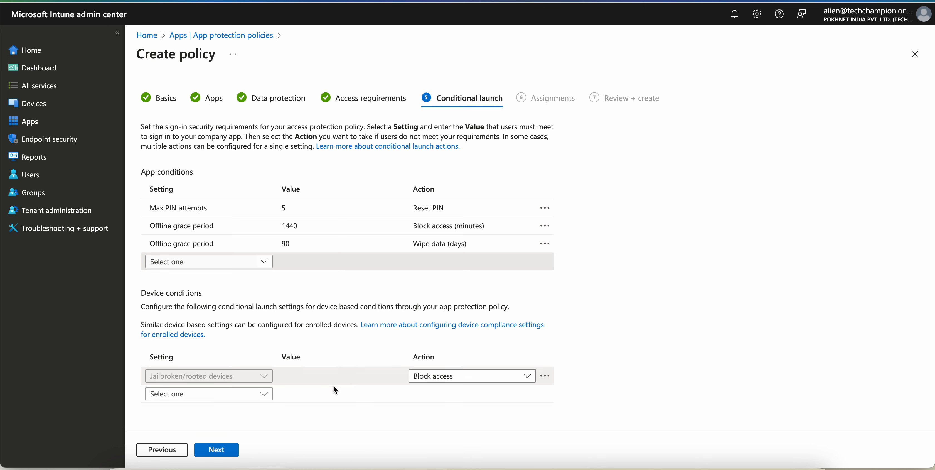
Add a Max OS version setting to the device conditions and check the actions offered for it
left_click(253, 394)
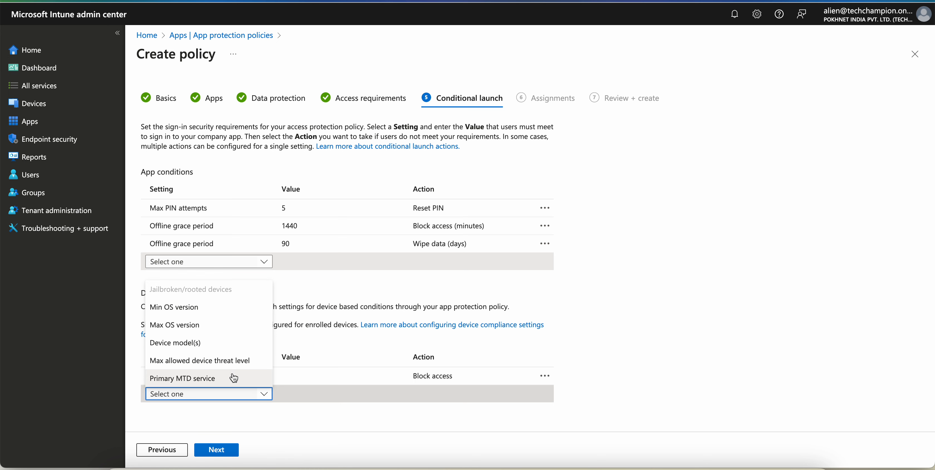
left_click(205, 324)
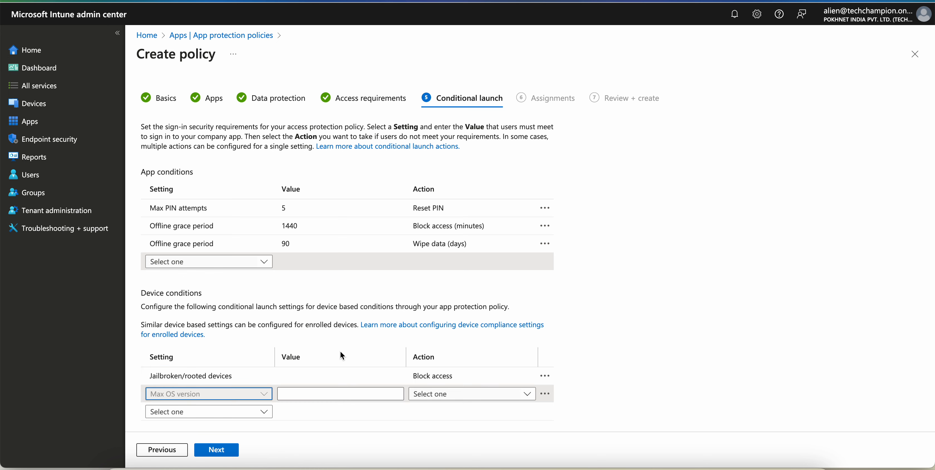
left_click(346, 393)
left_click(437, 397)
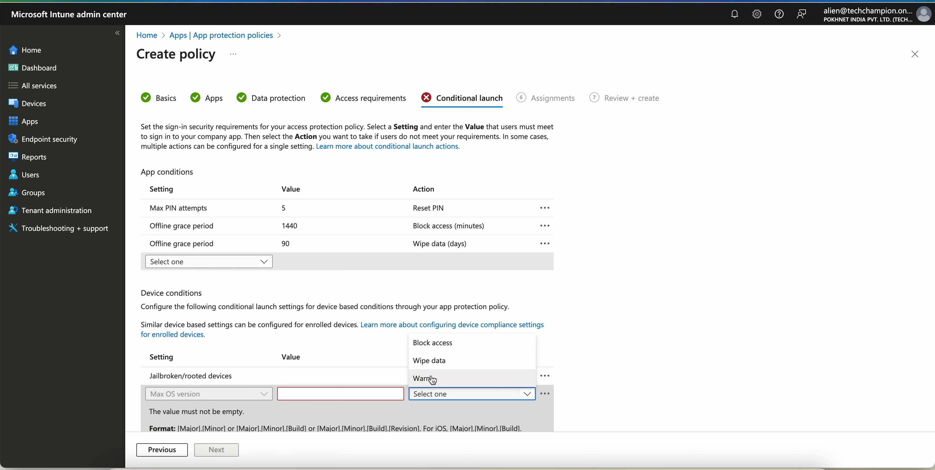
left_click(347, 395)
type("18.0.0")
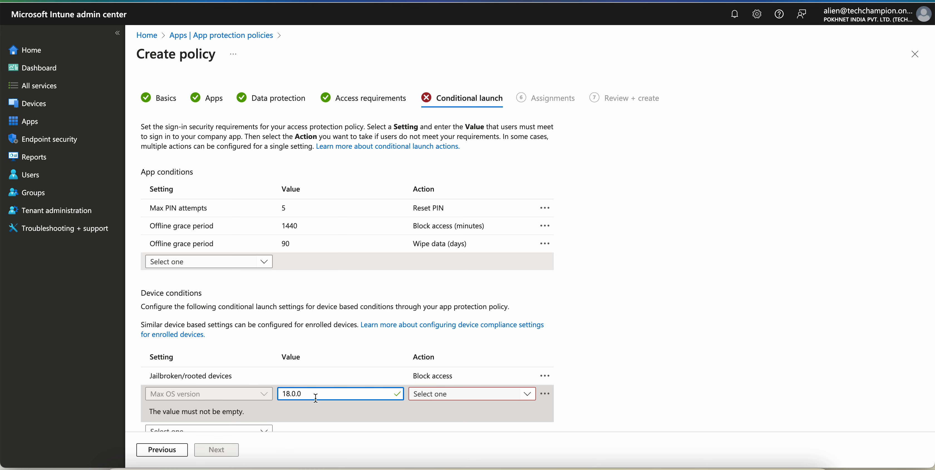
left_click_drag(314, 393, 284, 395)
left_click(314, 393)
scroll(315, 393, "down", 1)
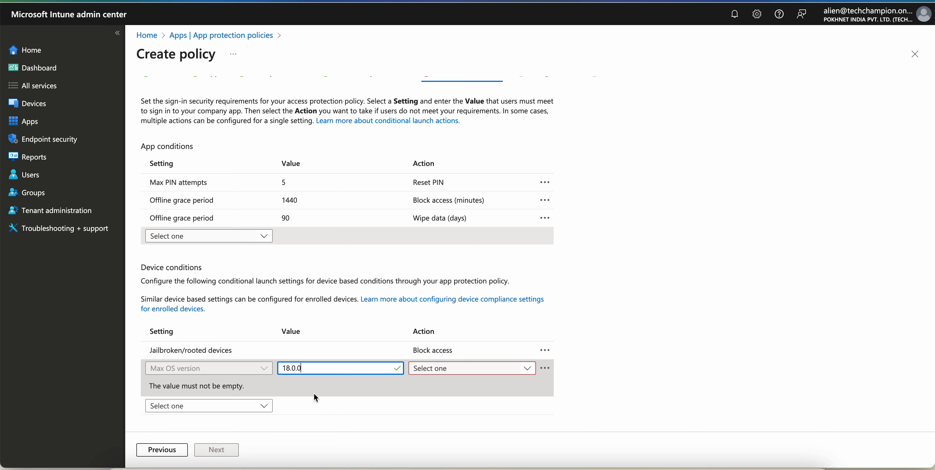
key("BackSpace")
key("BackSpace")
key("BackSpace")
key("BackSpace")
key("BackSpace")
key("BackSpace")
Read the format, note and example guidance for the Max OS version value
scroll(314, 383, "down", 2)
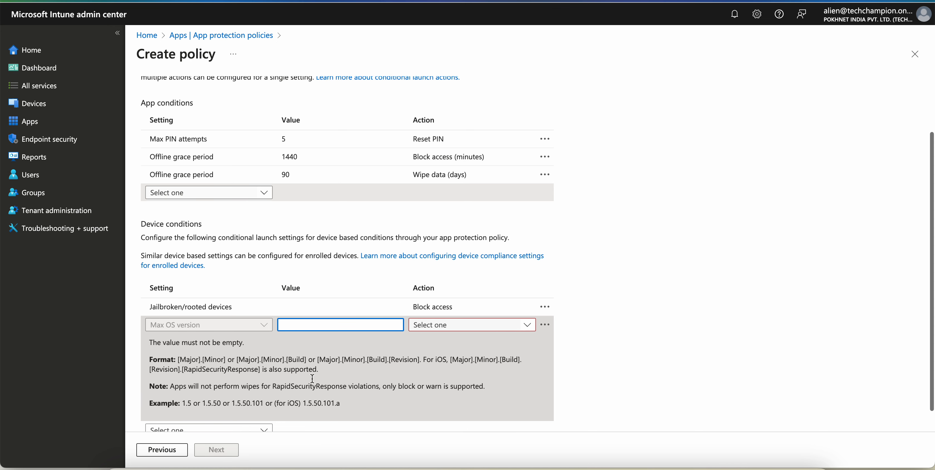
left_click(186, 356)
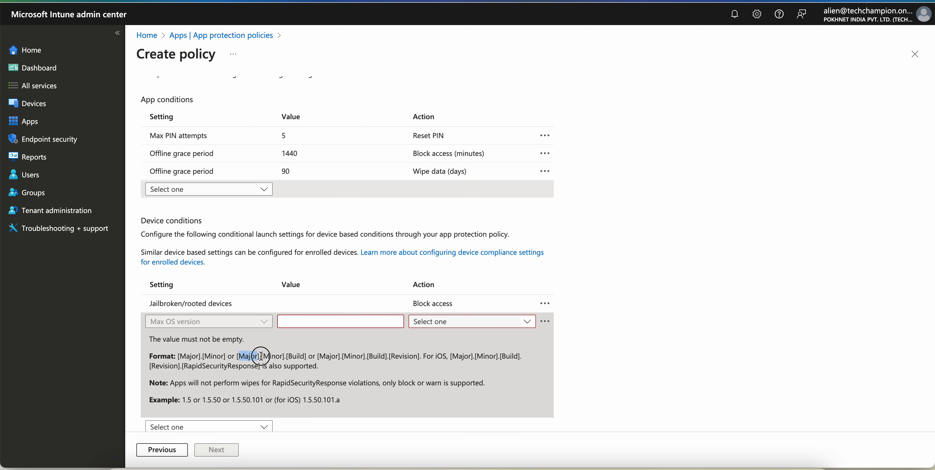
left_click_drag(274, 356, 407, 356)
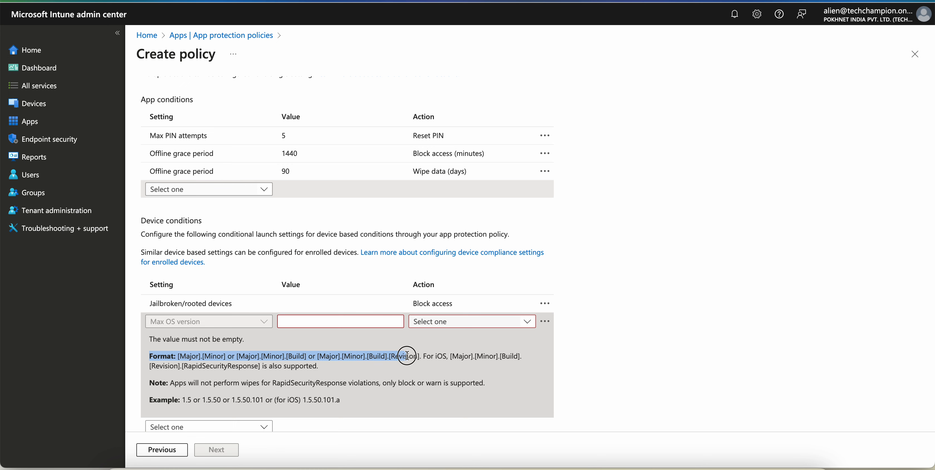
left_click(460, 359)
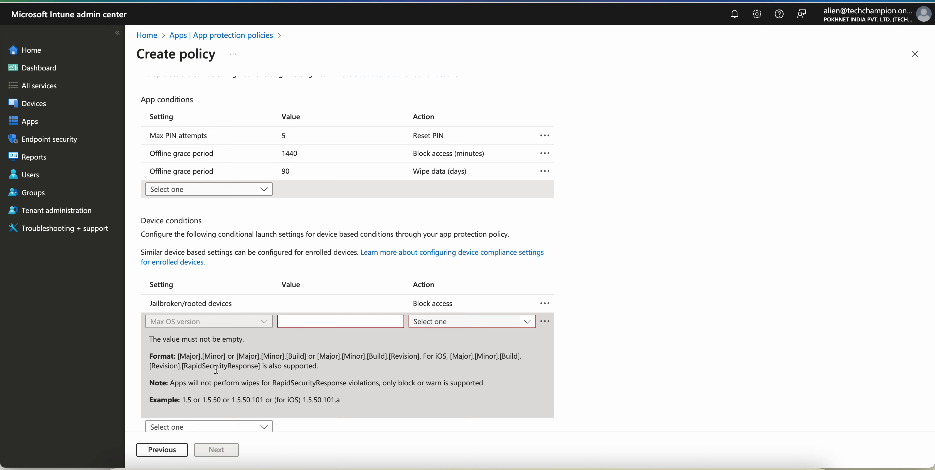
left_click_drag(197, 369, 330, 369)
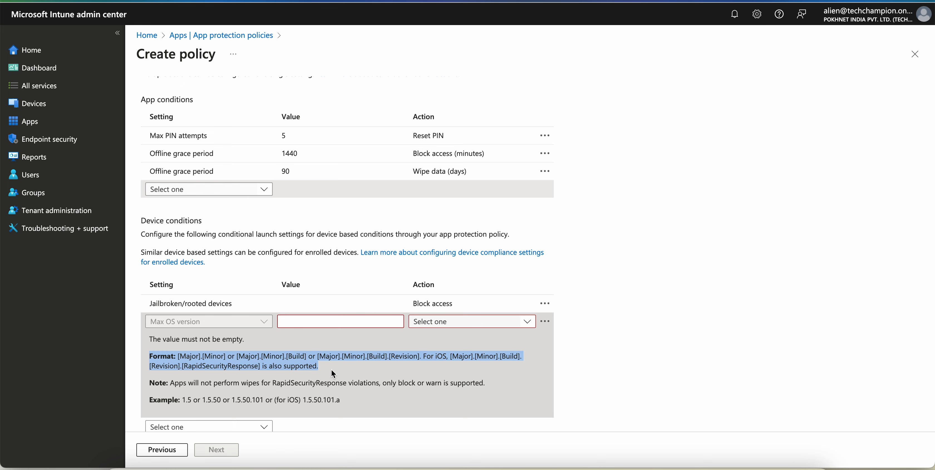
left_click(331, 369)
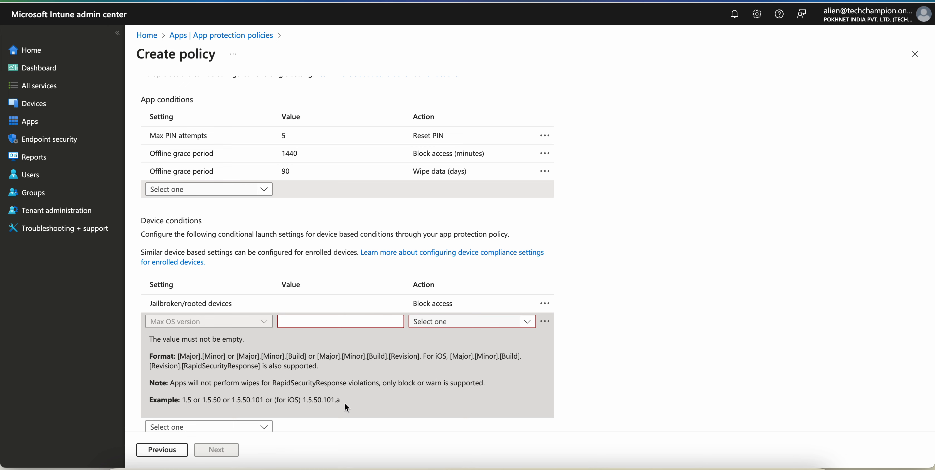
left_click_drag(344, 402, 307, 401)
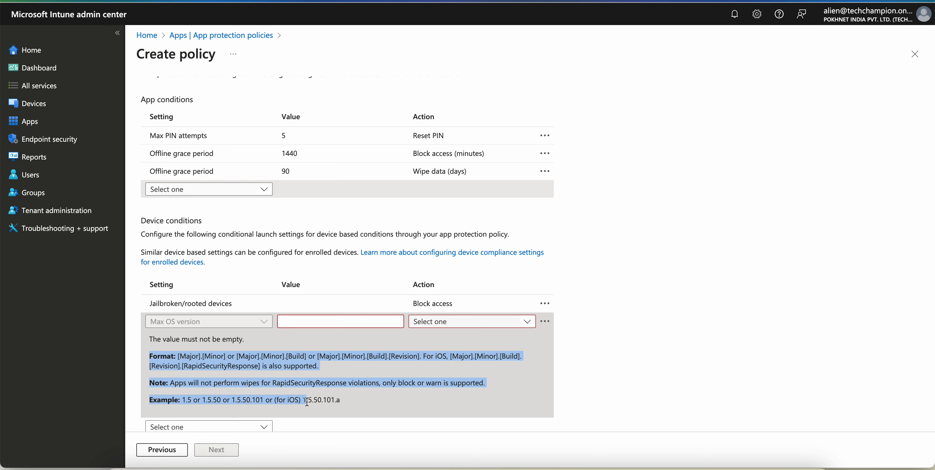
left_click(324, 400)
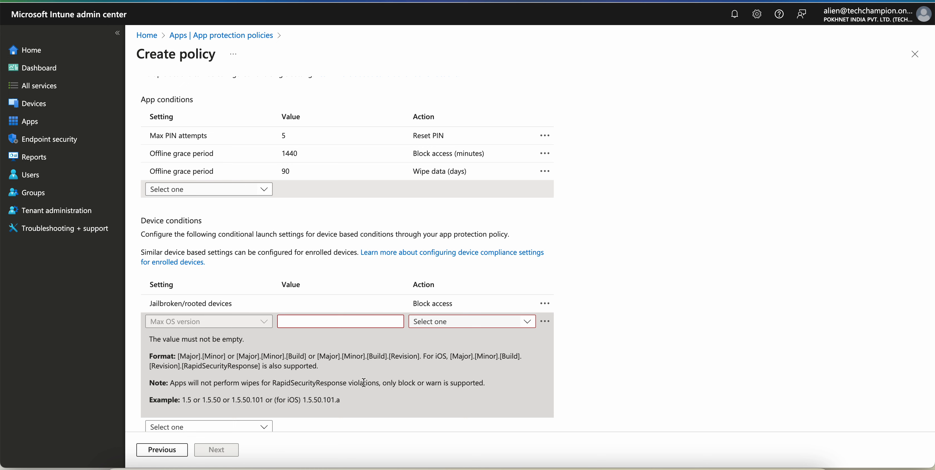
Set the Max OS version value to 18.0.0 and check the actions available for the condition
left_click(445, 332)
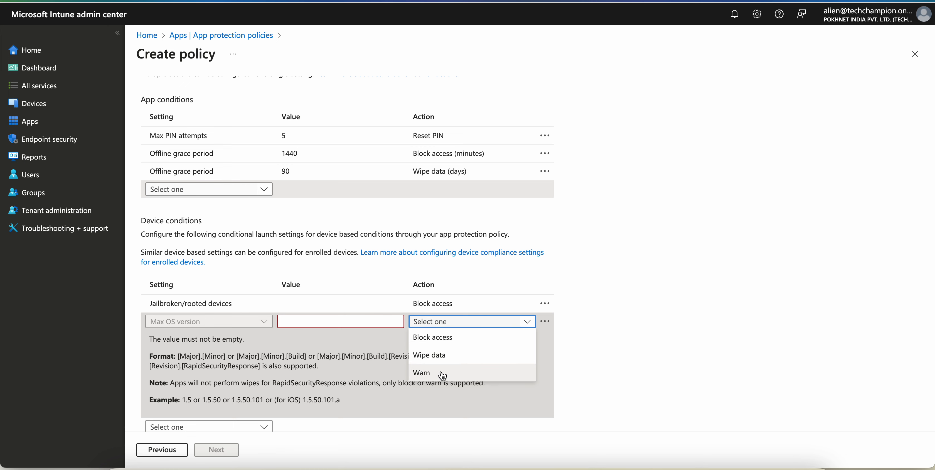
left_click(320, 325)
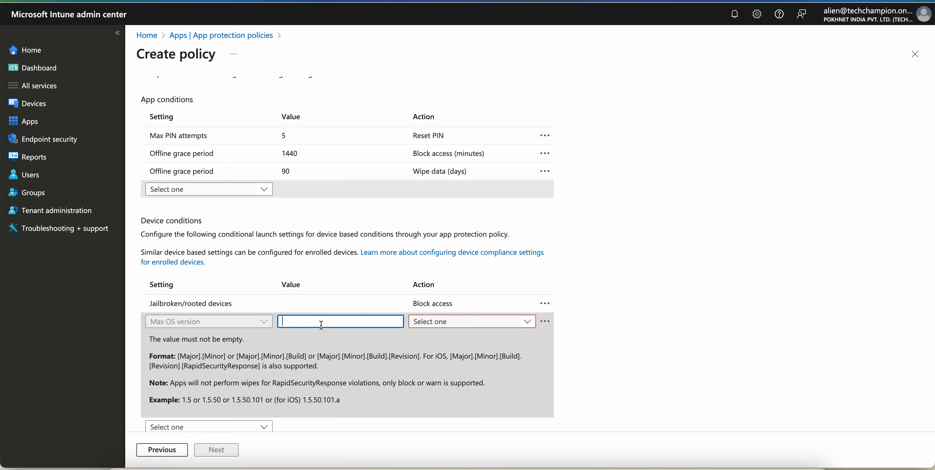
type("18")
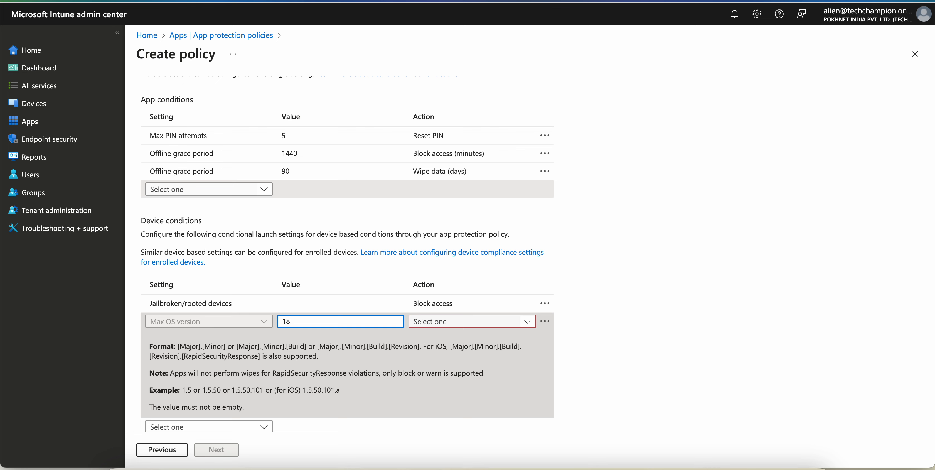
type(".0.0")
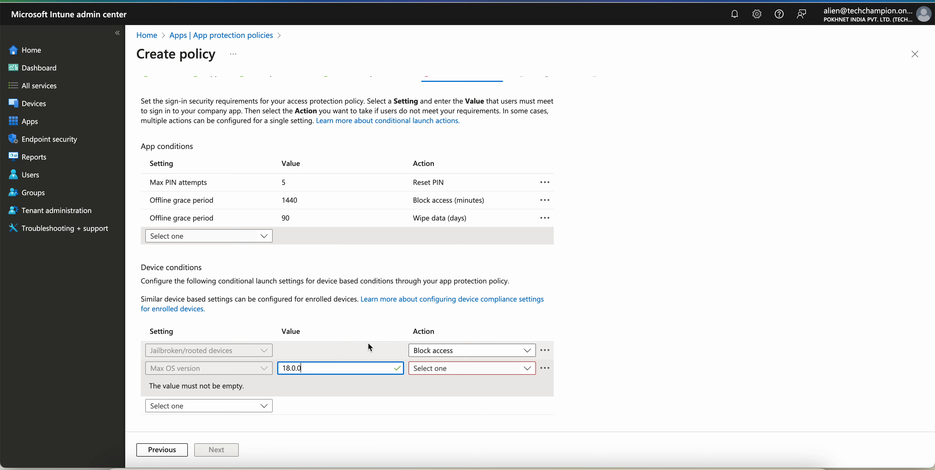
left_click(431, 372)
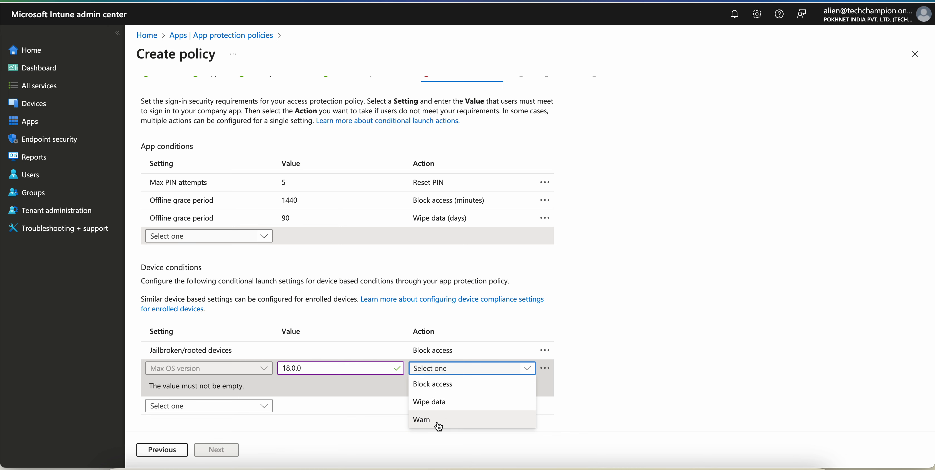
Change the Max OS version value to 18.1.0 and set its action to Block access
left_click(321, 367)
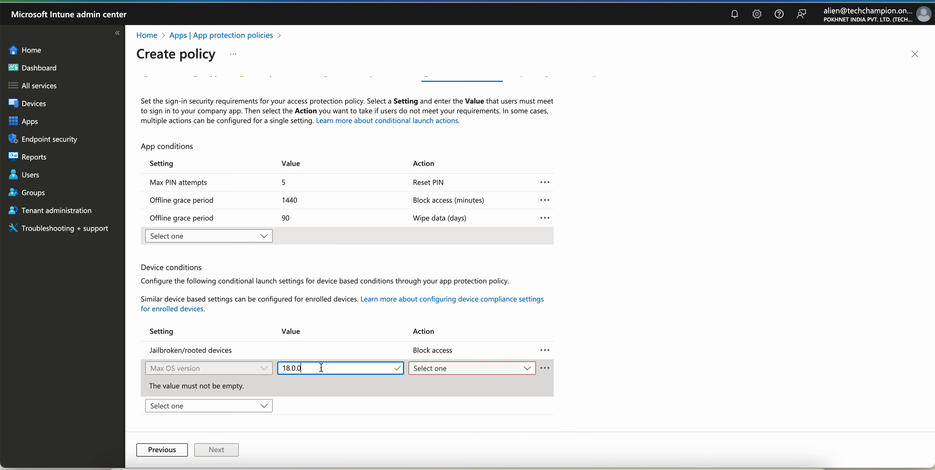
key("BackSpace")
key("BackSpace")
key("BackSpace")
type("1.0")
left_click(422, 368)
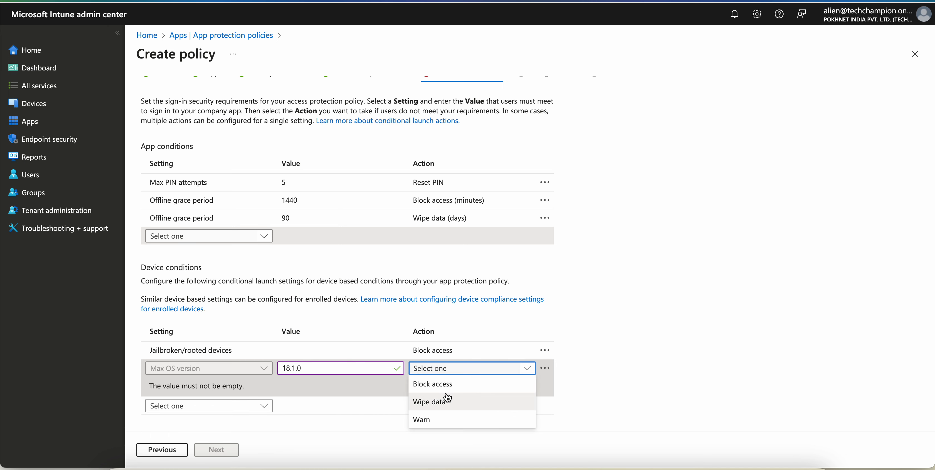
left_click(454, 388)
left_click(454, 388)
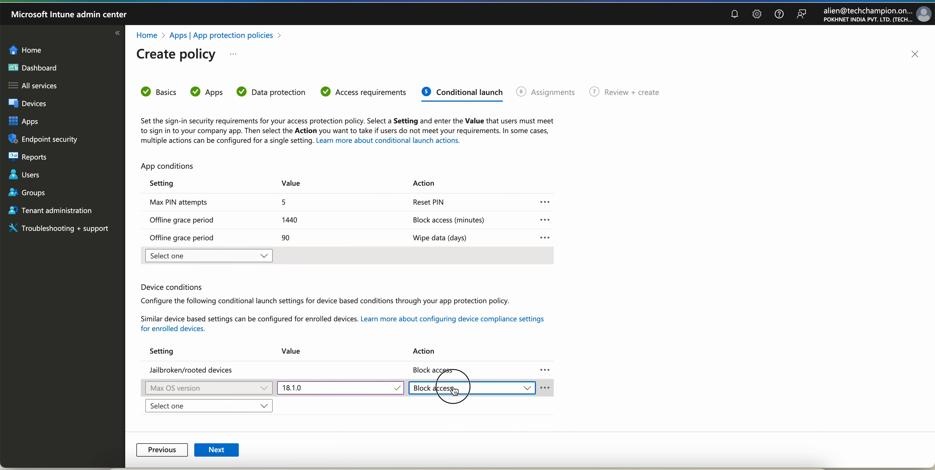
Try the Warn action on the Max OS version condition and return it to Block access
left_click(445, 440)
left_click_drag(344, 387, 271, 389)
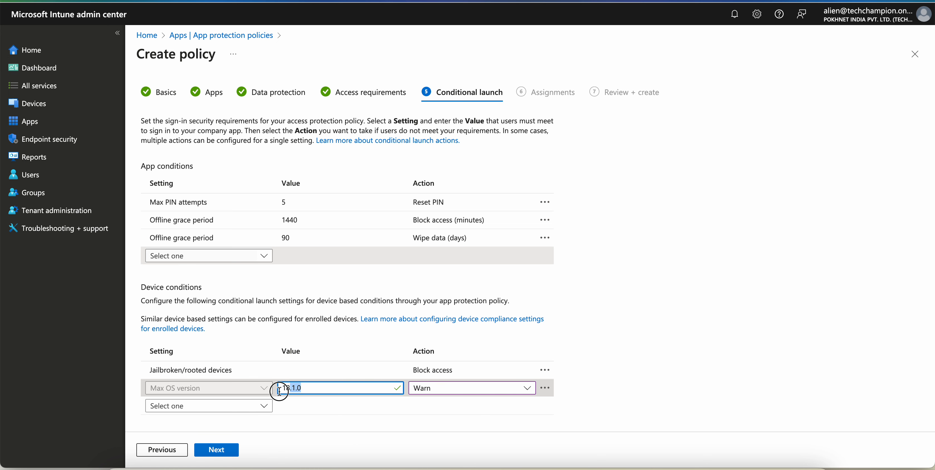
left_click(470, 388)
left_click(468, 406)
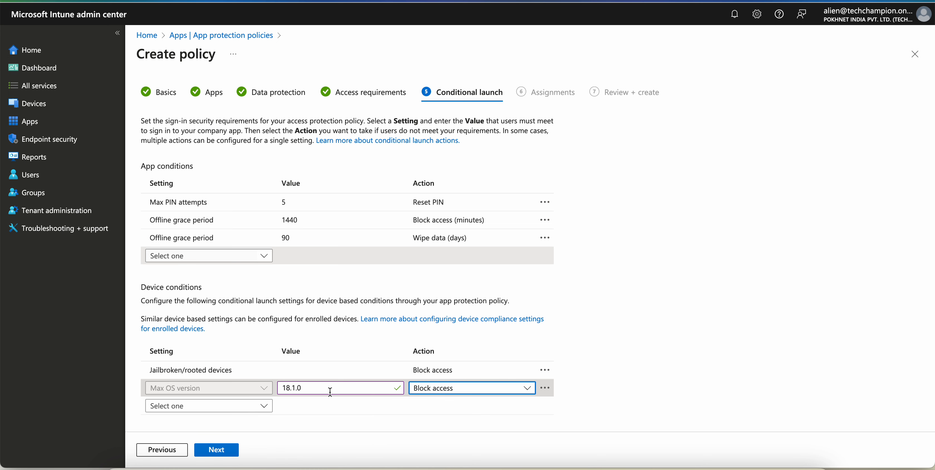
Set the Max OS version condition's value to 18.0.0 and its action to Warn
left_click(295, 387)
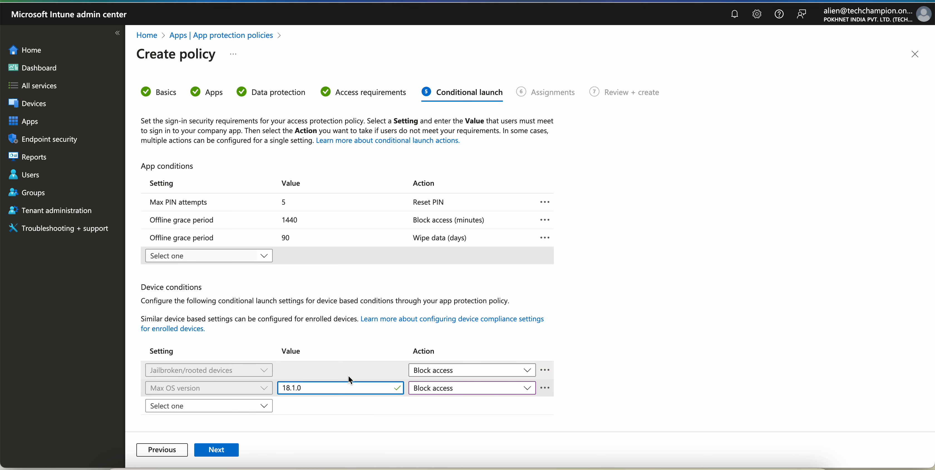
key("BackSpace")
type("0")
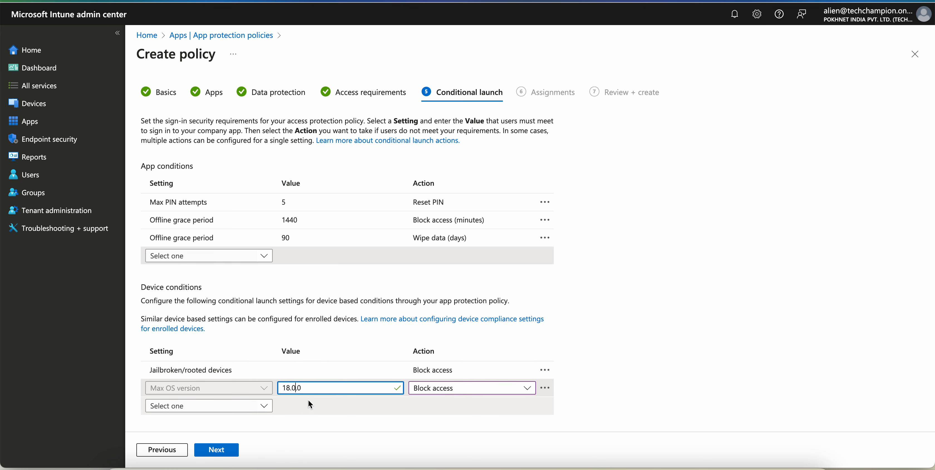
left_click_drag(312, 388, 280, 387)
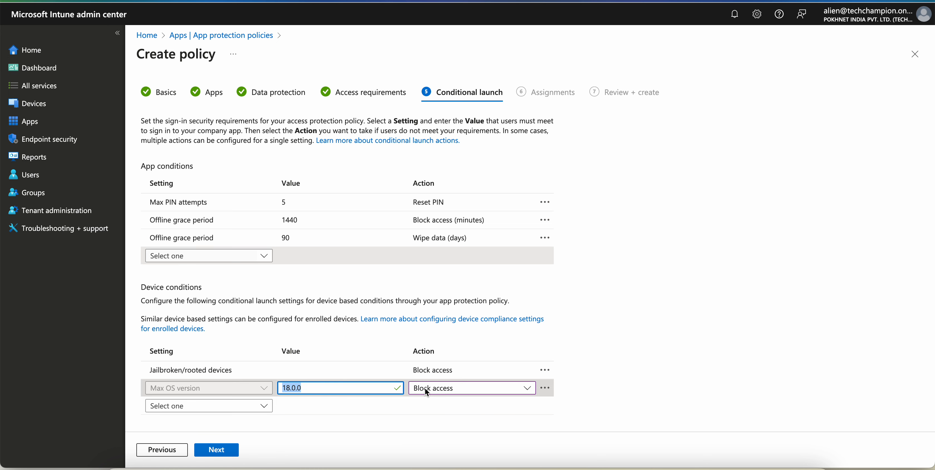
left_click(445, 391)
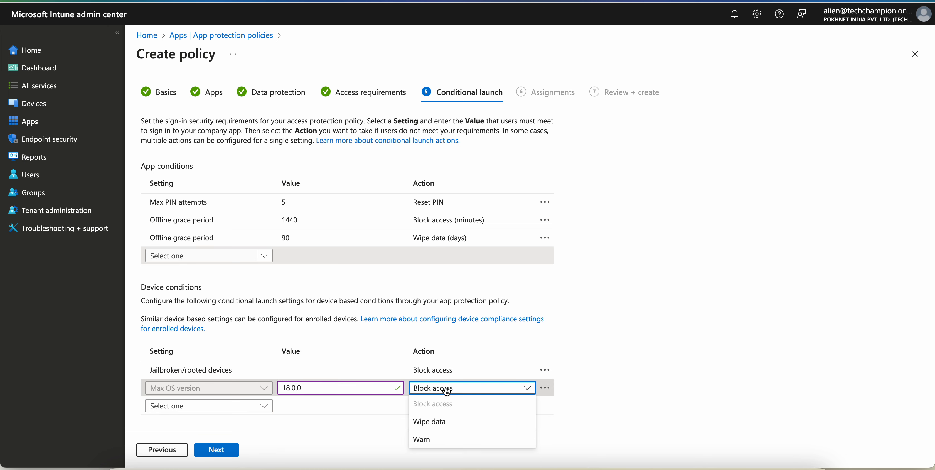
left_click(439, 439)
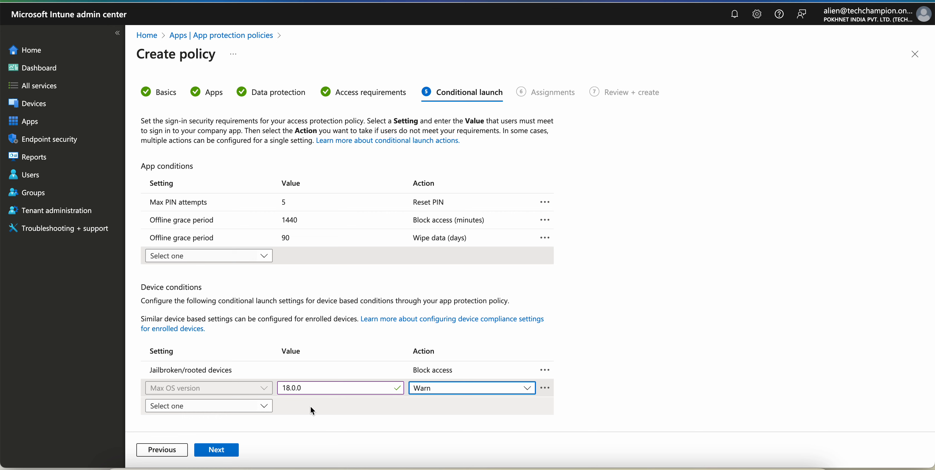
Add a Device model(s) setting to the device conditions with the action Allow specified (Block non-specified)
left_click(260, 406)
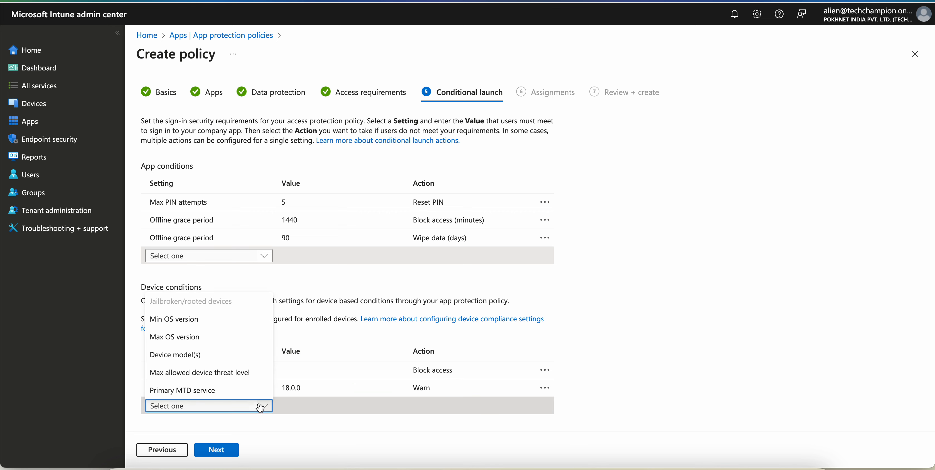
left_click(220, 354)
scroll(628, 210, "down", 1)
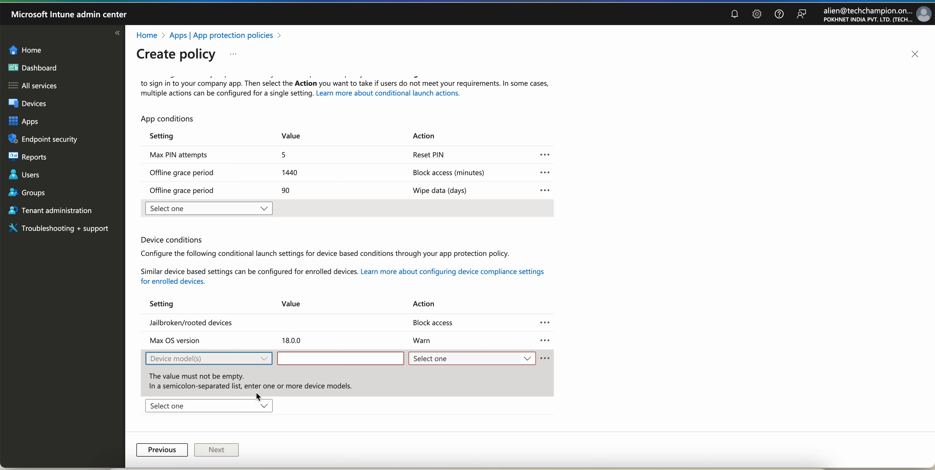
left_click(333, 362)
left_click(453, 359)
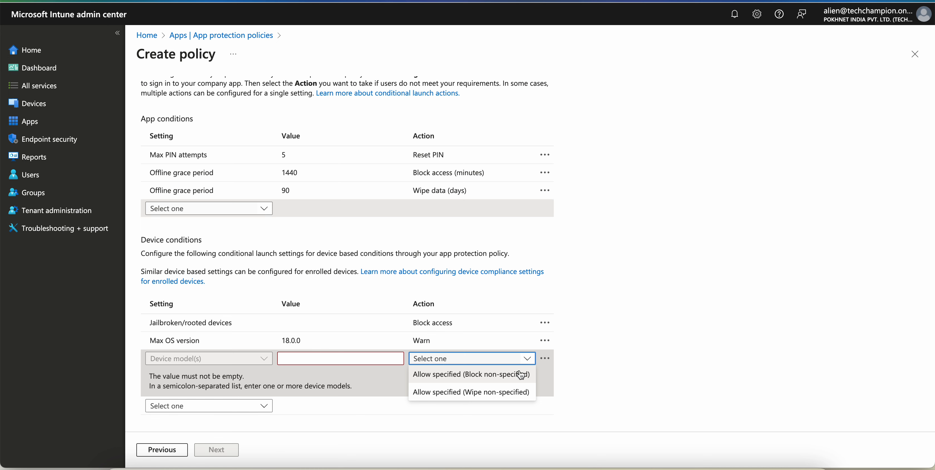
left_click(490, 374)
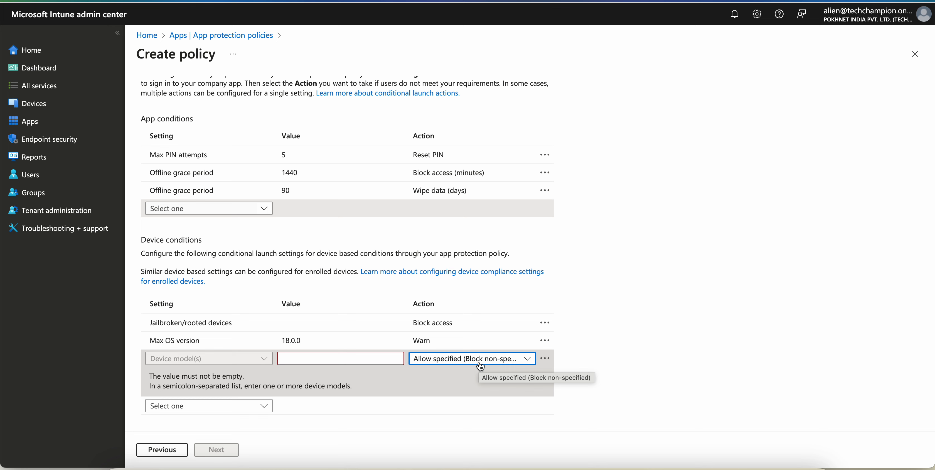
Enter iPhone 15;iPhone16 as the value of the Device model(s) condition
left_click(323, 359)
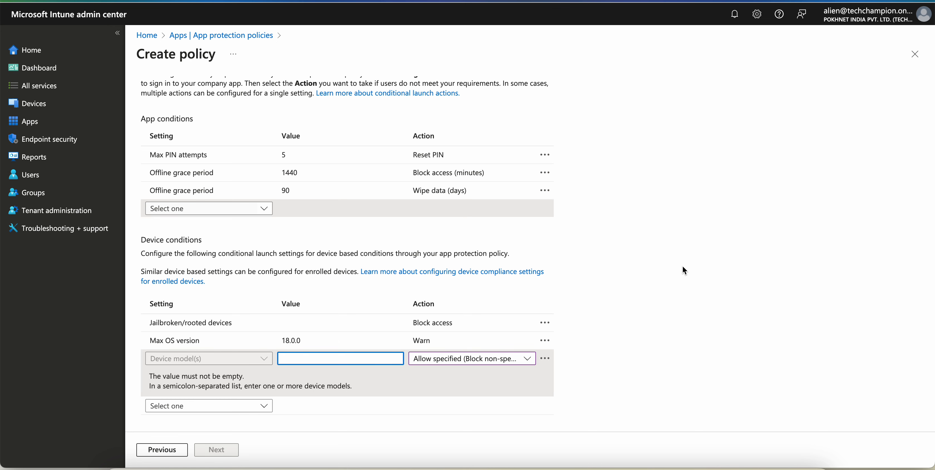
type("iPhone")
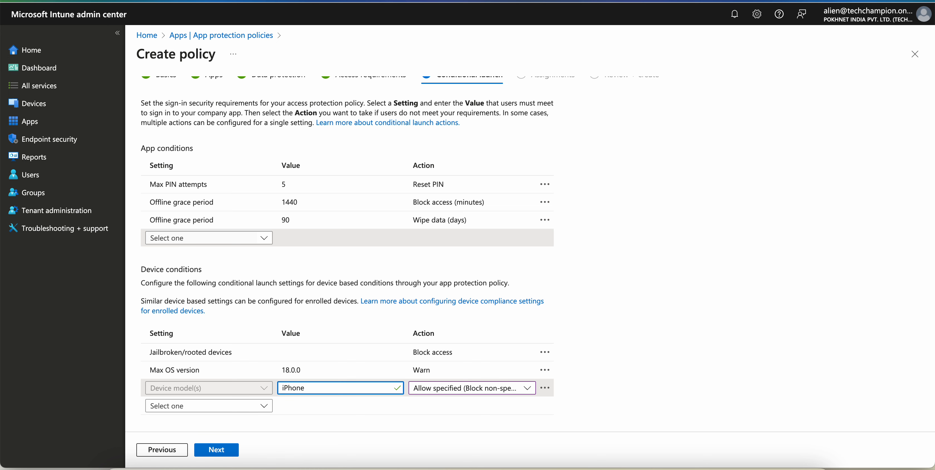
type(" 15;iPhone16")
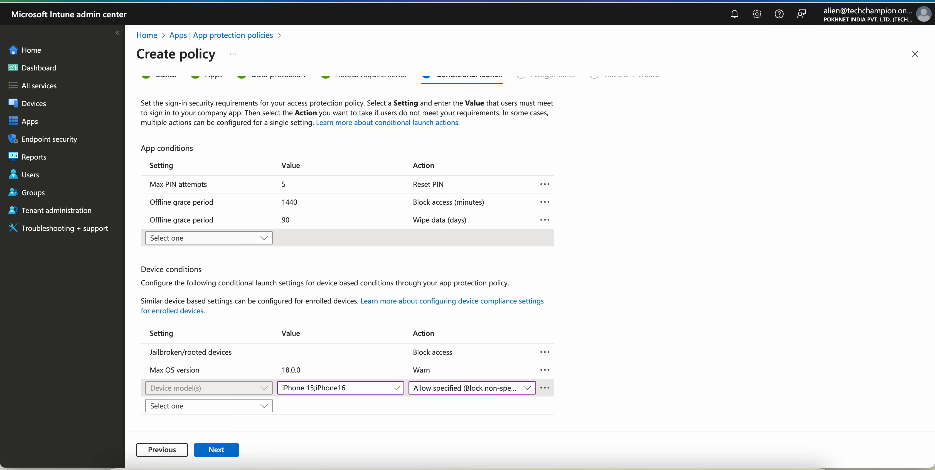
Open the bookmarked Apple security updates page in a new browser tab and examine which devices iOS 18 and iPadOS 18 are available for
key("super+t")
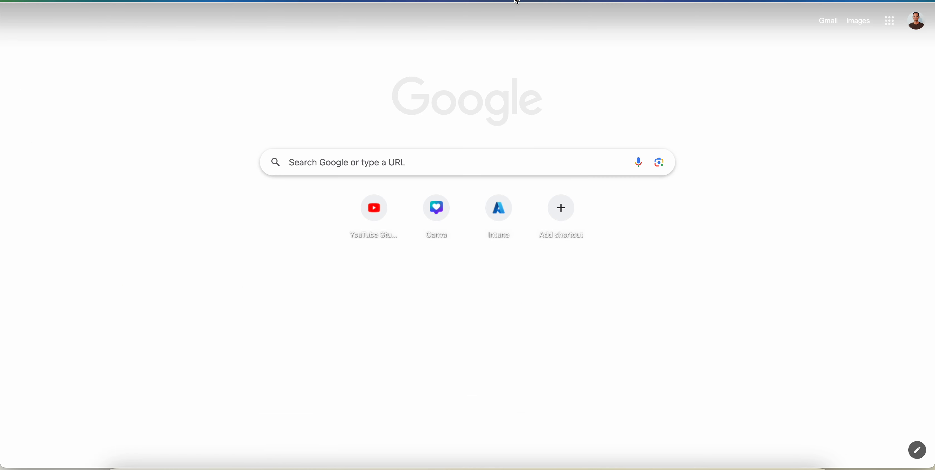
left_click(518, 2)
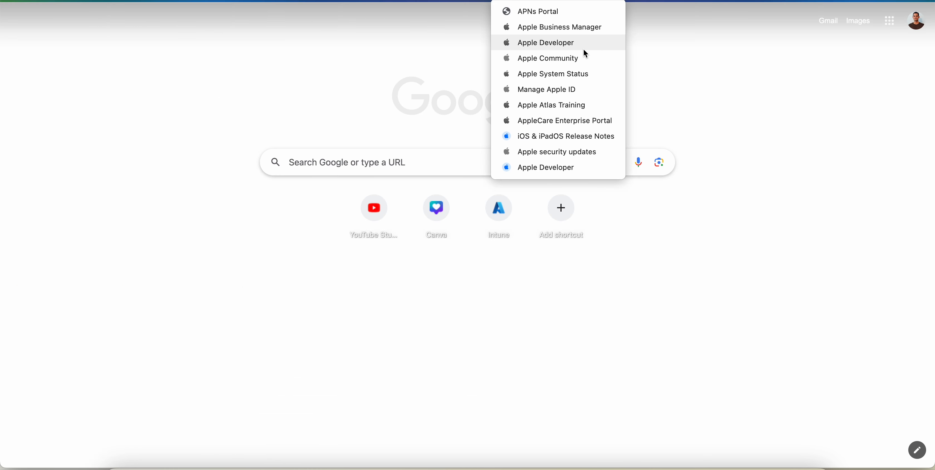
left_click(577, 155)
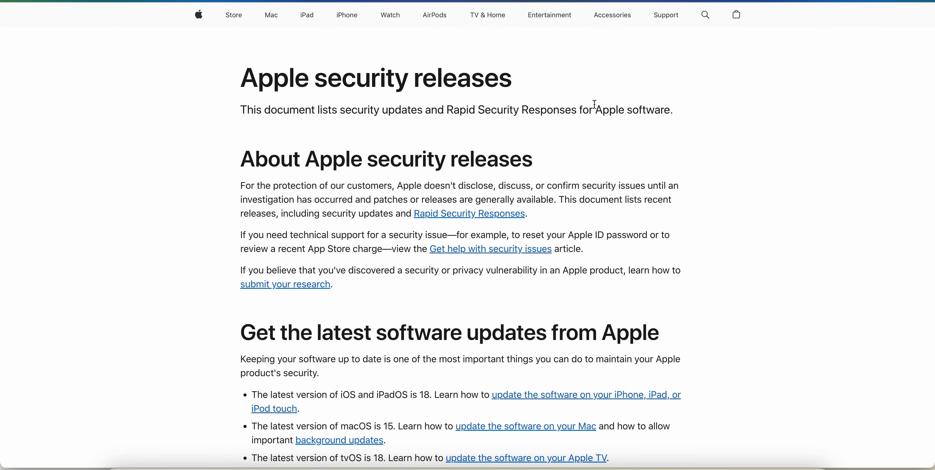
scroll(594, 104, "down", 10)
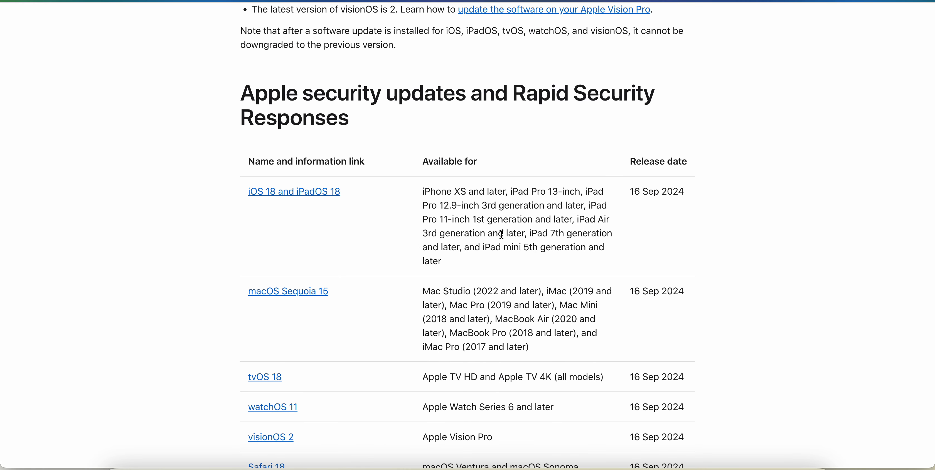
scroll(494, 217, "down", 3)
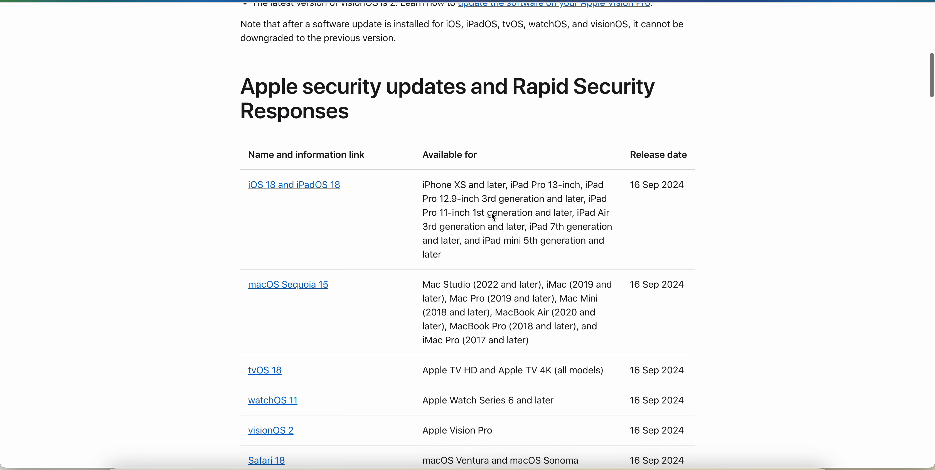
scroll(491, 212, "down", 3)
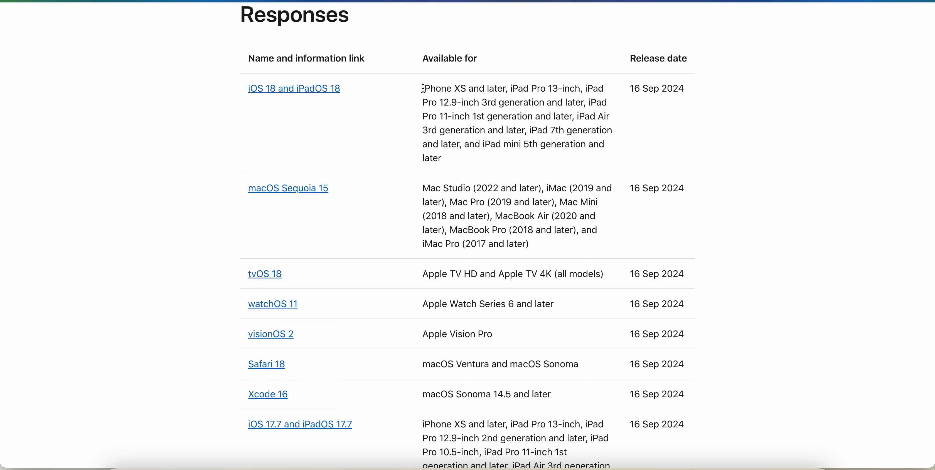
left_click_drag(422, 88, 541, 89)
left_click(488, 91)
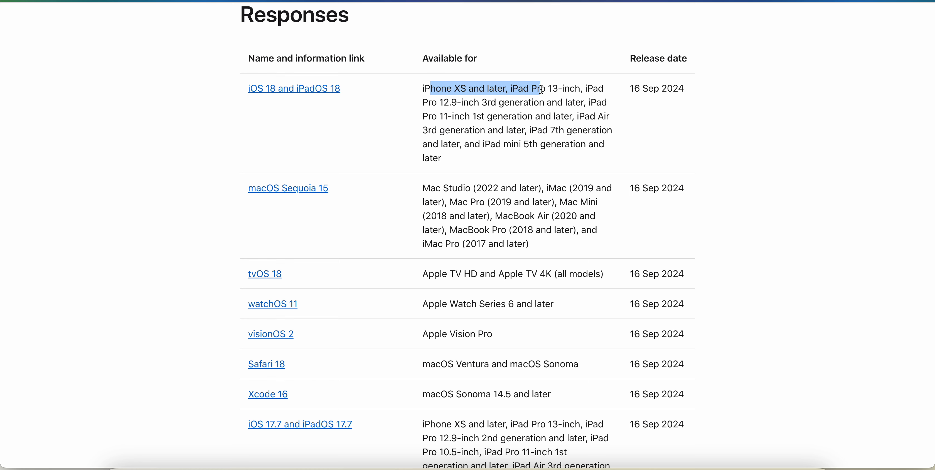
scroll(541, 89, "down", 3)
scroll(541, 91, "up", 20)
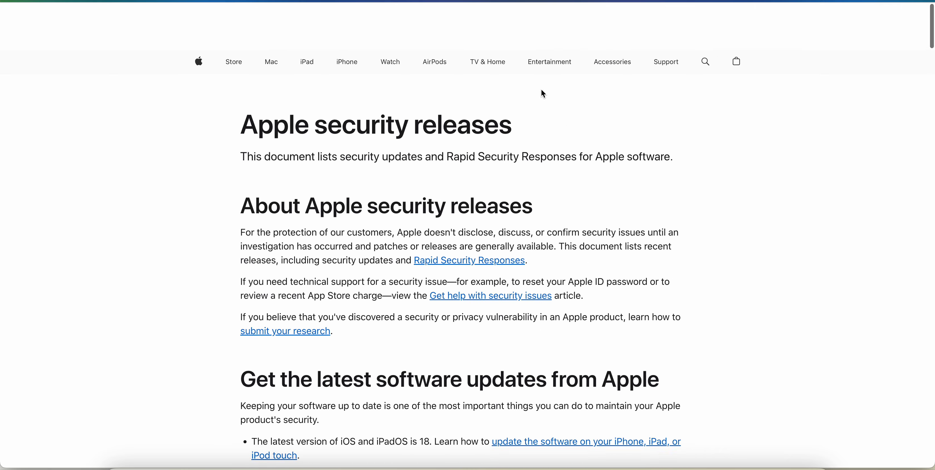
Search Apple Support for "apple intelligence" and open the article Introducing Apple Intelligence on iPhone
mouse_move(493, 31)
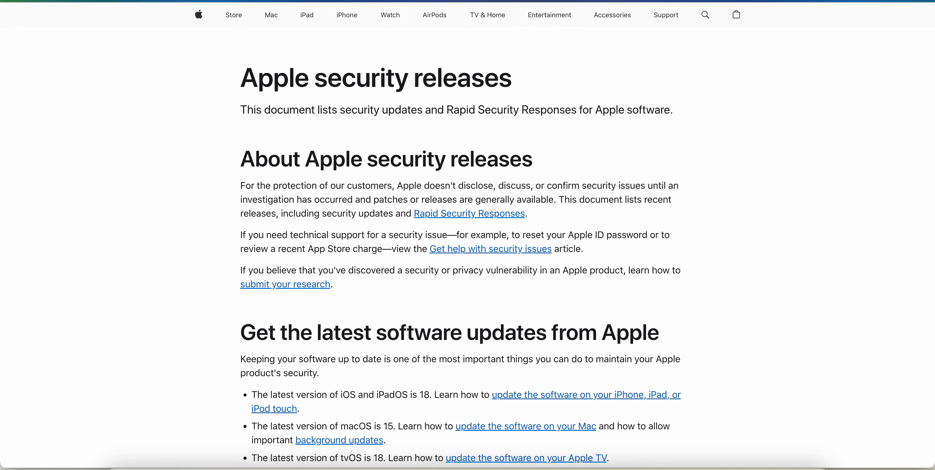
left_click(706, 15)
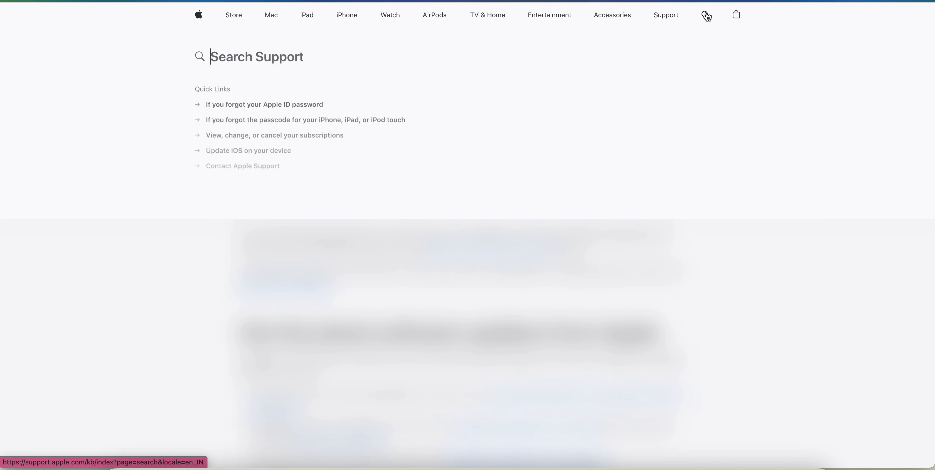
type("apple intel")
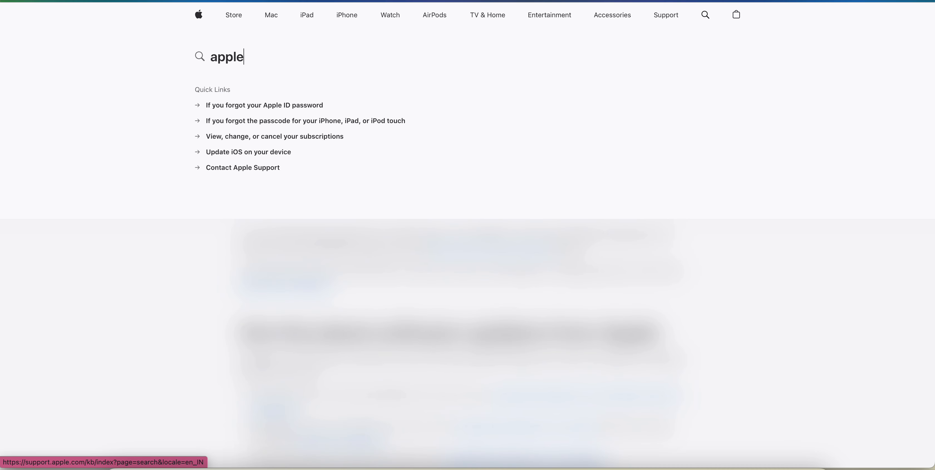
type("ligence")
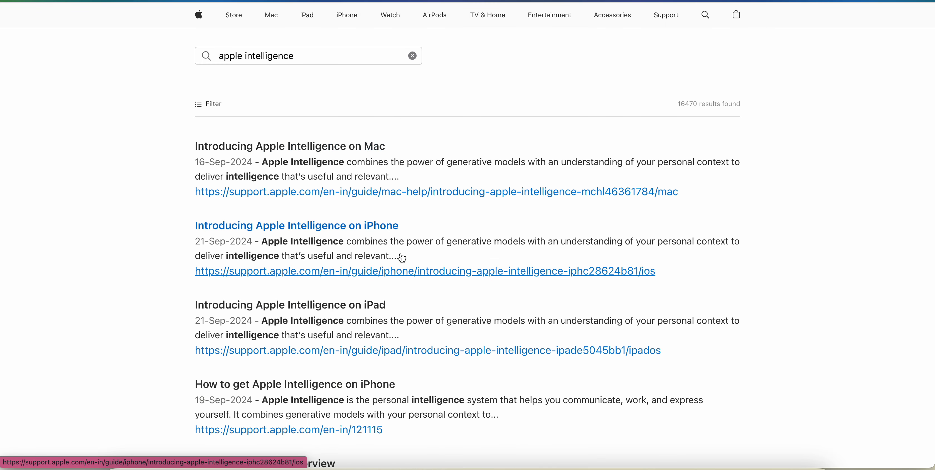
left_click(385, 273)
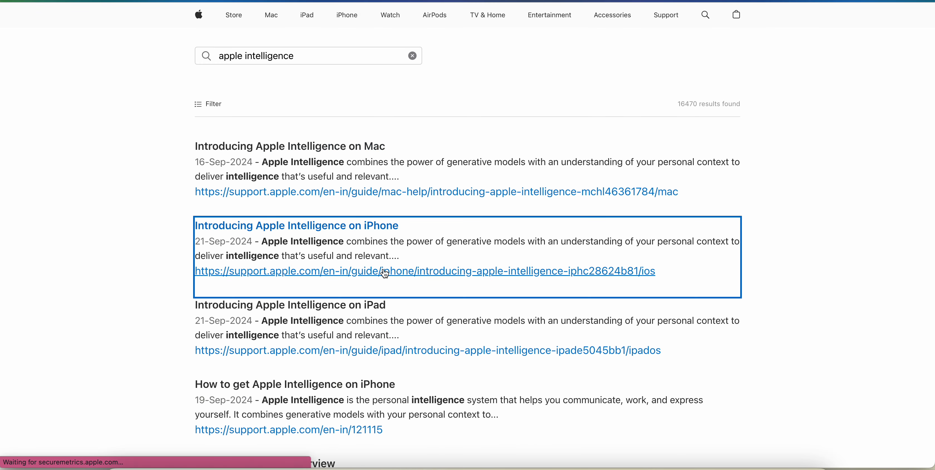
Skim the Apple Intelligence article to its end and open the linked Apple Intelligence website
scroll(639, 228, "down", 20)
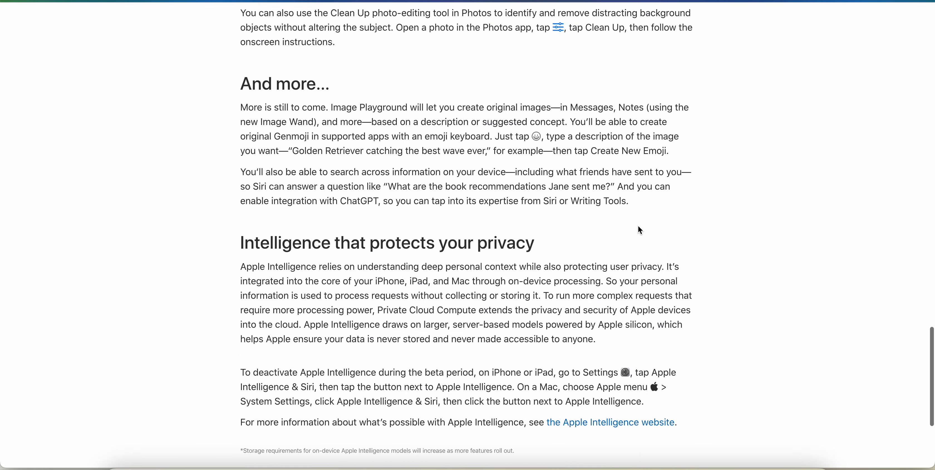
scroll(640, 230, "down", 5)
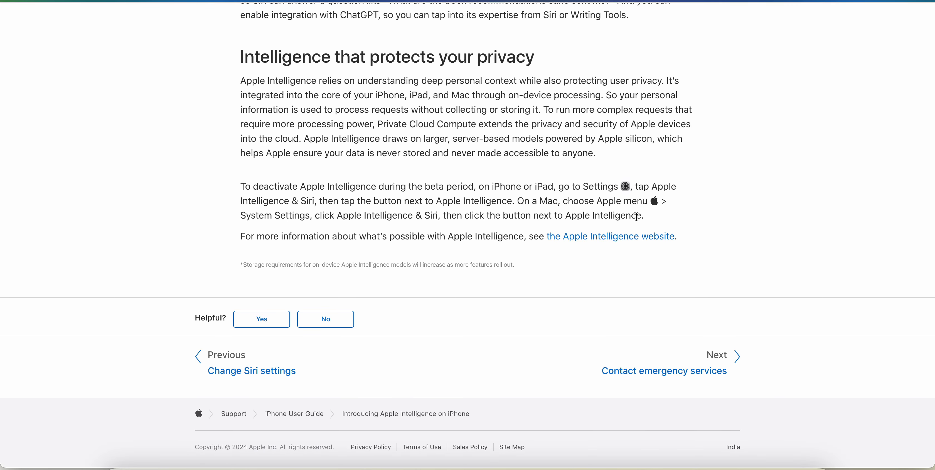
left_click(621, 239)
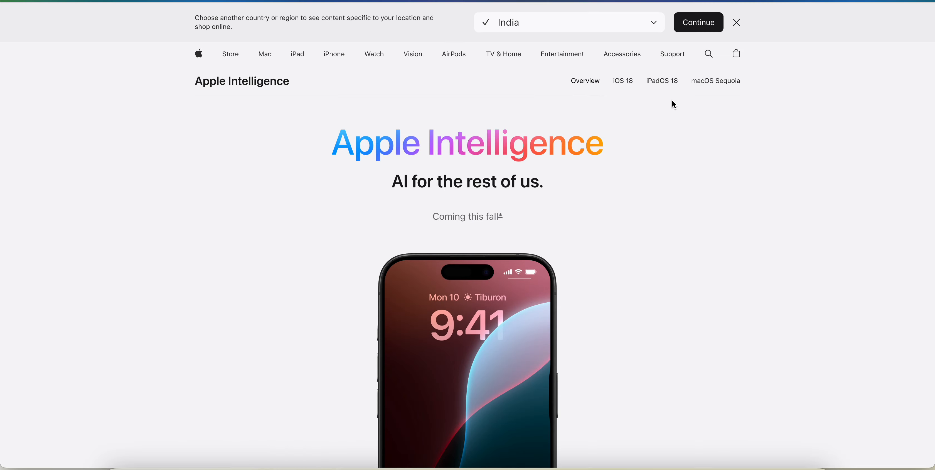
Open Apple's iOS 18 page and examine the list of iPhone models compatible with iOS 18
left_click(626, 86)
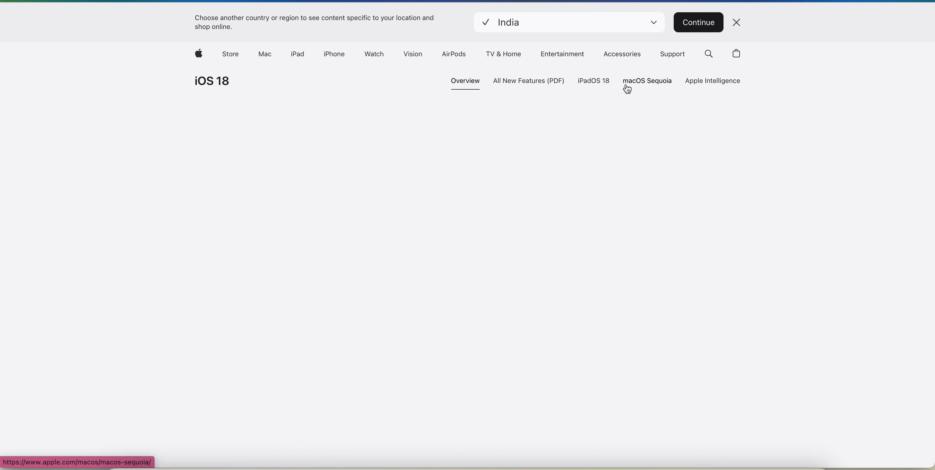
scroll(609, 179, "down", 20)
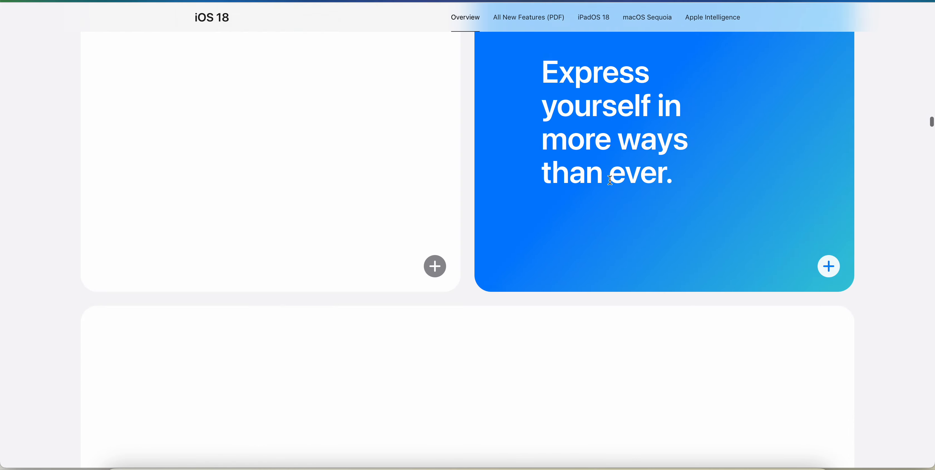
scroll(609, 178, "down", 10)
scroll(611, 183, "up", 15)
scroll(611, 184, "down", 20)
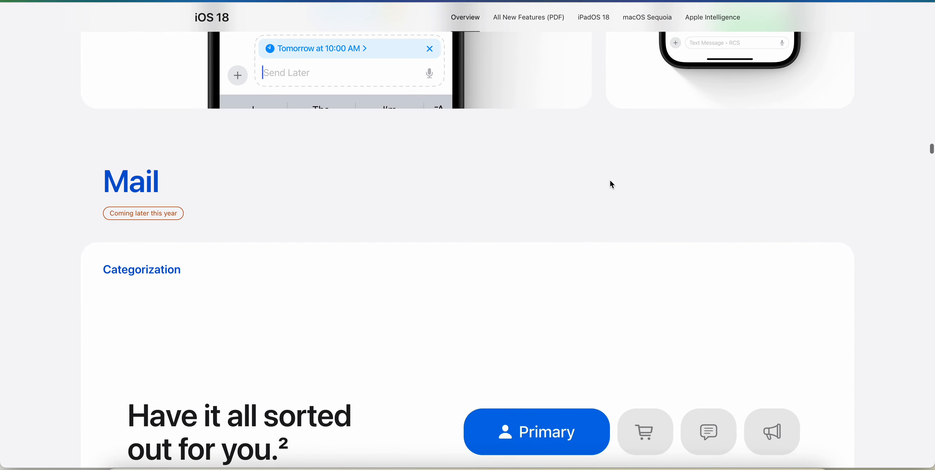
scroll(611, 185, "down", 20)
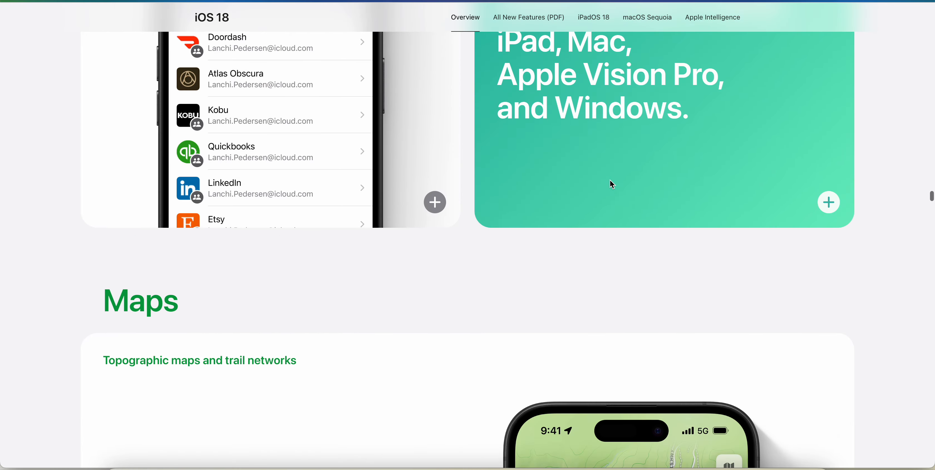
scroll(612, 185, "down", 20)
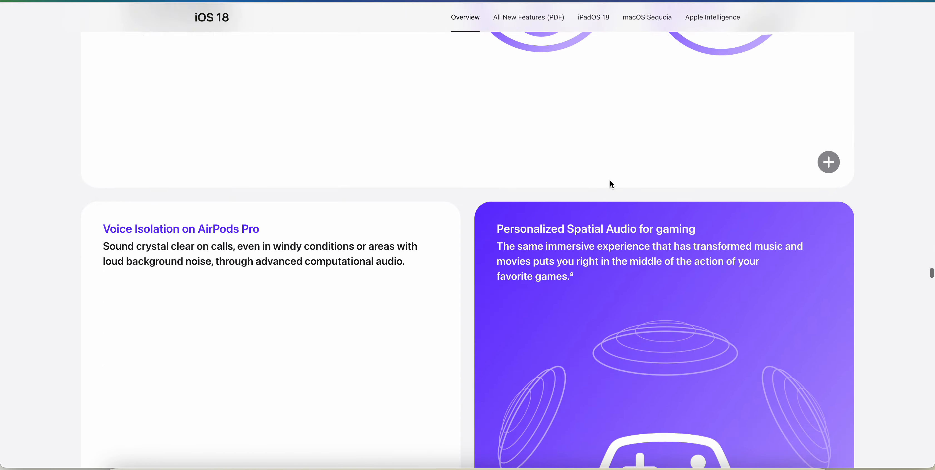
scroll(612, 184, "down", 20)
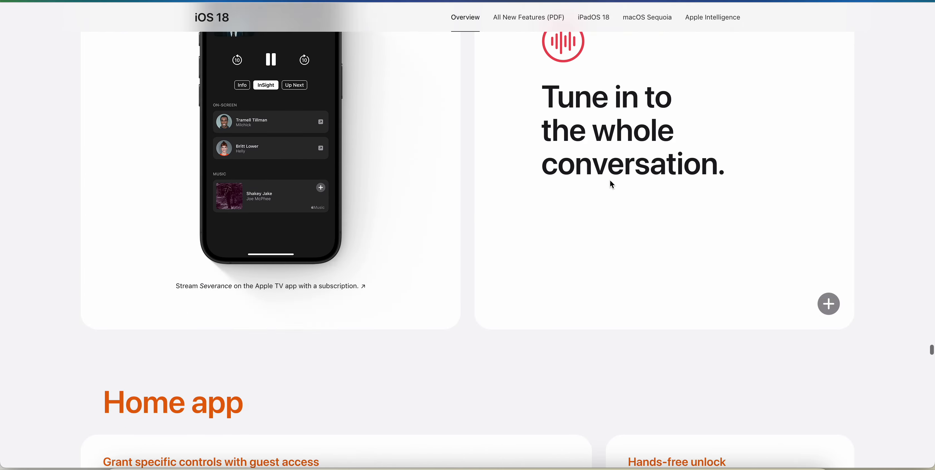
scroll(611, 185, "down", 20)
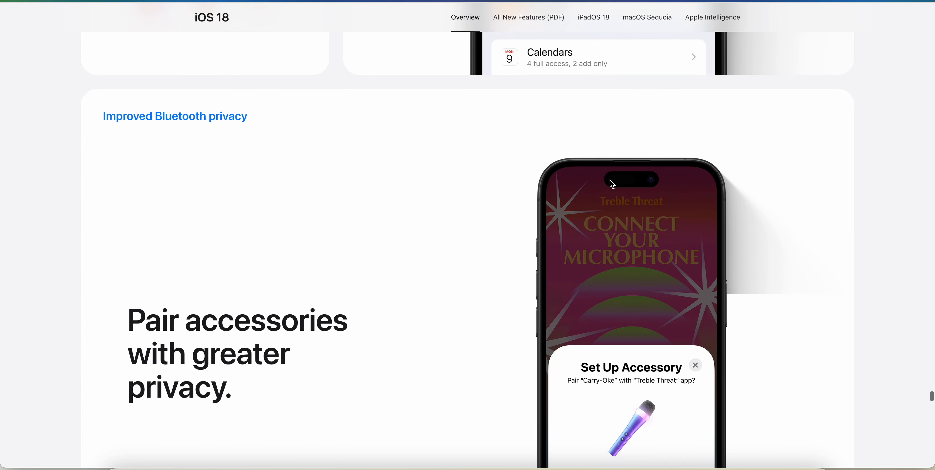
scroll(612, 184, "down", 20)
scroll(612, 184, "up", 5)
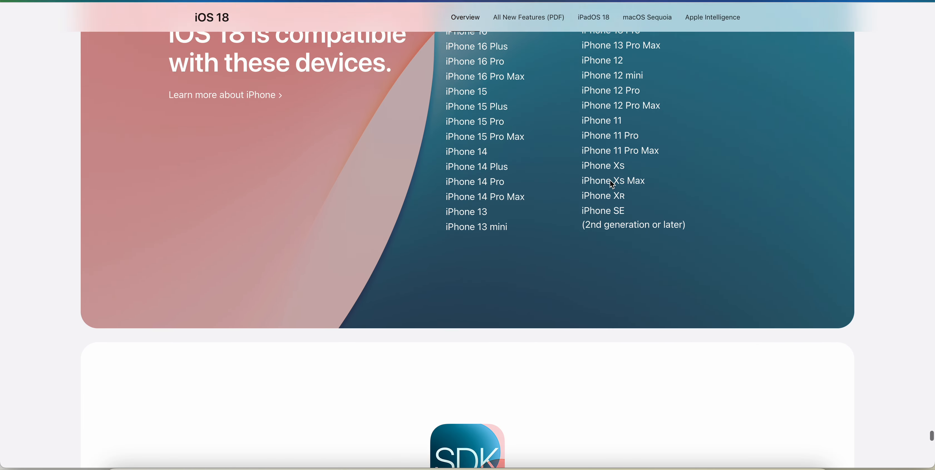
scroll(612, 185, "up", 5)
scroll(612, 185, "down", 2)
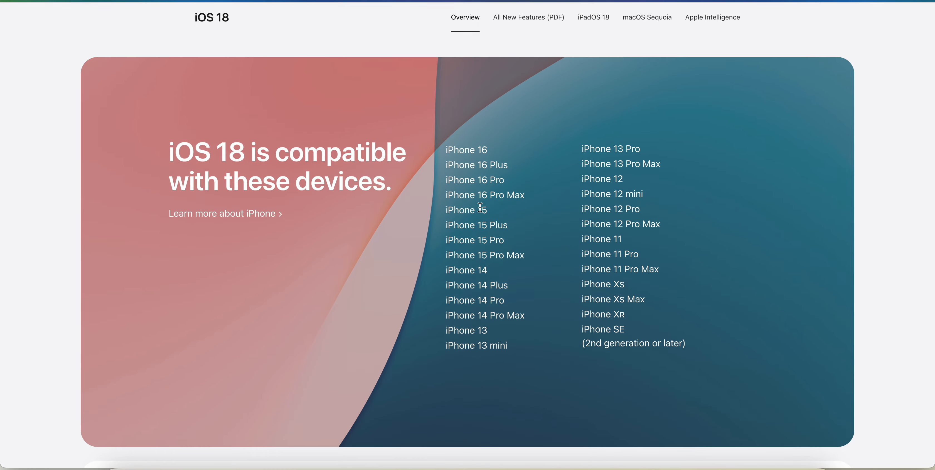
scroll(531, 295, "down", 3)
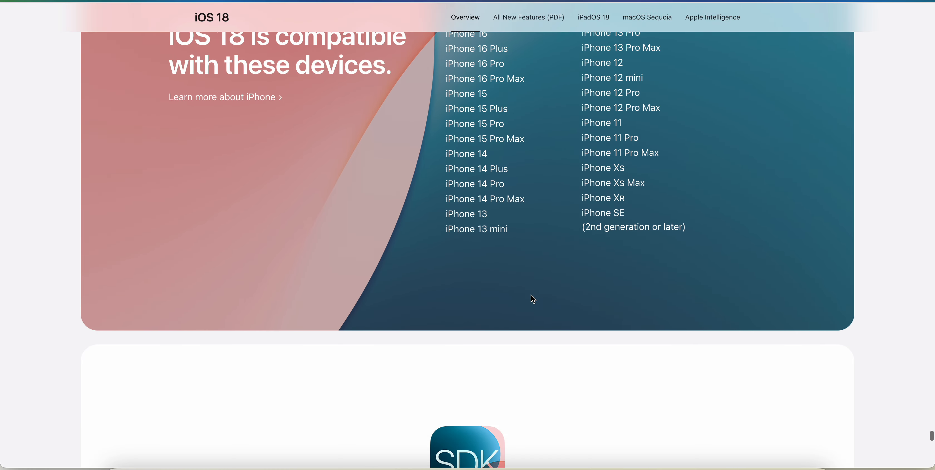
Read the iOS 18 page's footnote on Apple Intelligence availability, highlighting the supported device models
scroll(531, 294, "down", 12)
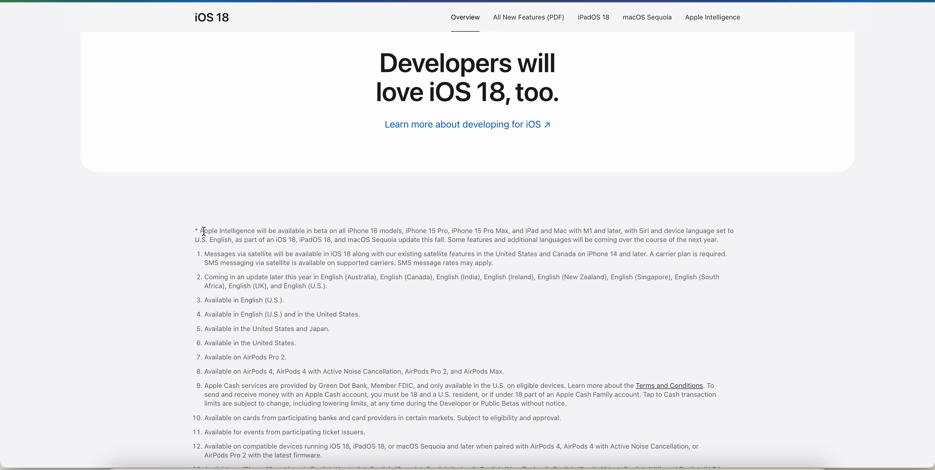
left_click_drag(204, 231, 448, 231)
left_click(448, 231)
left_click_drag(449, 231, 418, 231)
left_click_drag(348, 231, 540, 231)
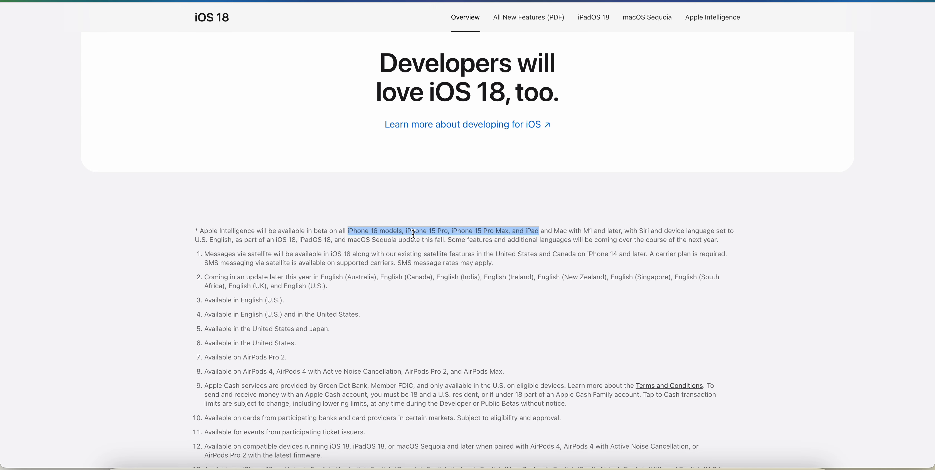
Copy the models from iPhone 16 through iPhone 15 Pro Max from the compatibility list and replace the policy's Device model(s) value with them
scroll(584, 78, "up", 10)
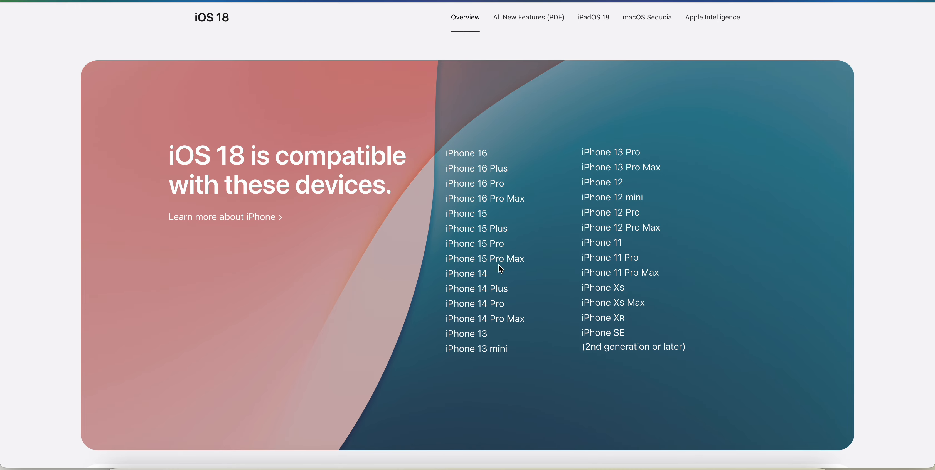
left_click_drag(529, 261, 445, 153)
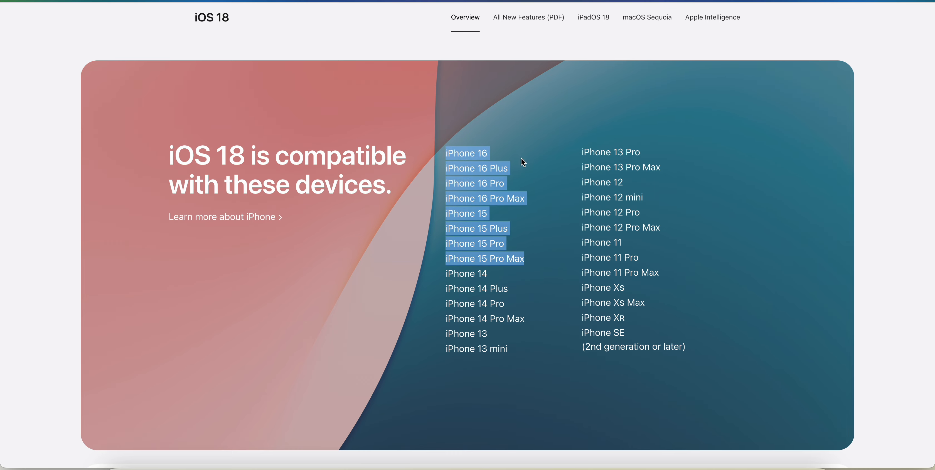
right_click(482, 159)
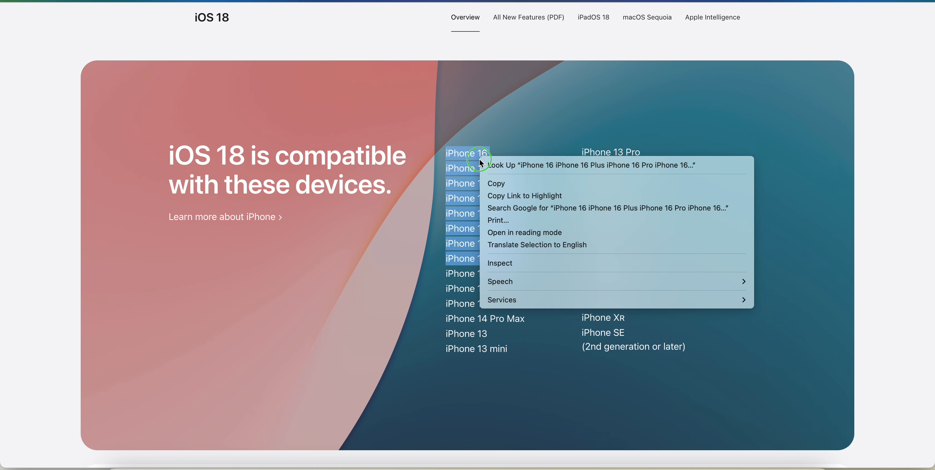
left_click(497, 183)
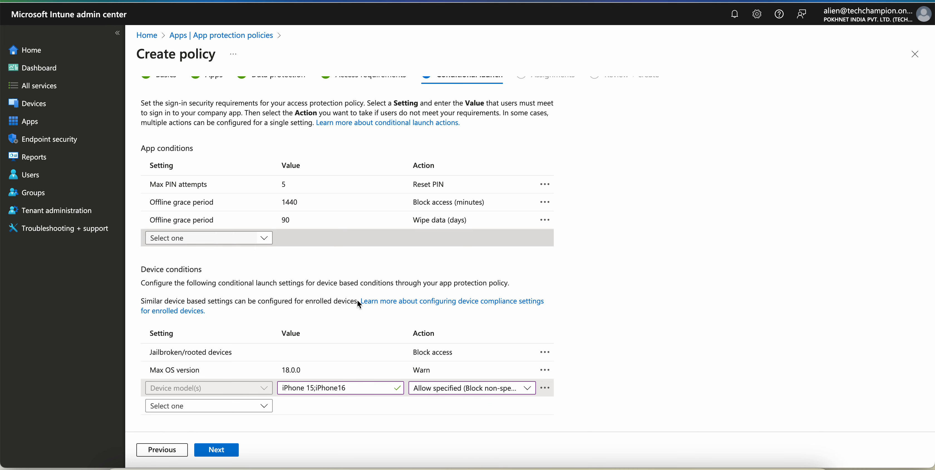
left_click_drag(367, 386, 260, 388)
key("ctrl+v")
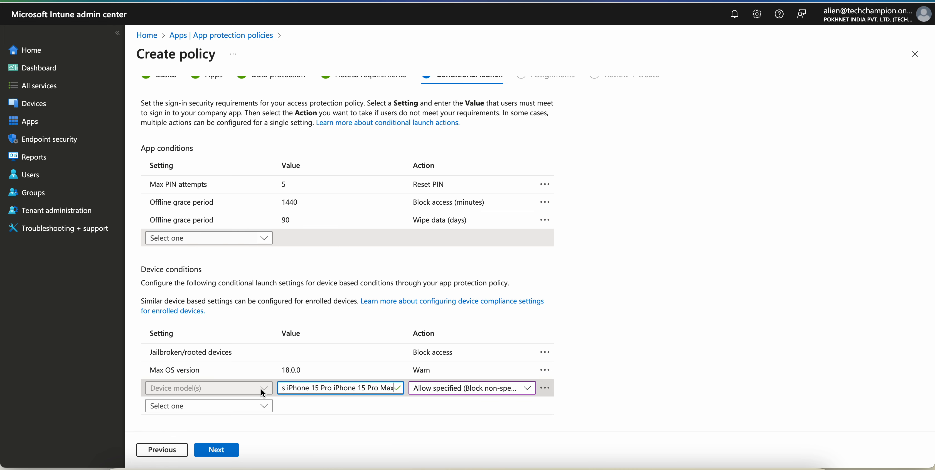
Replace the spaces after the first two "iPhone 16" entries in the Device model(s) value with semicolons, and continue to the policy assignments
key("ctrl+a")
left_click(317, 390)
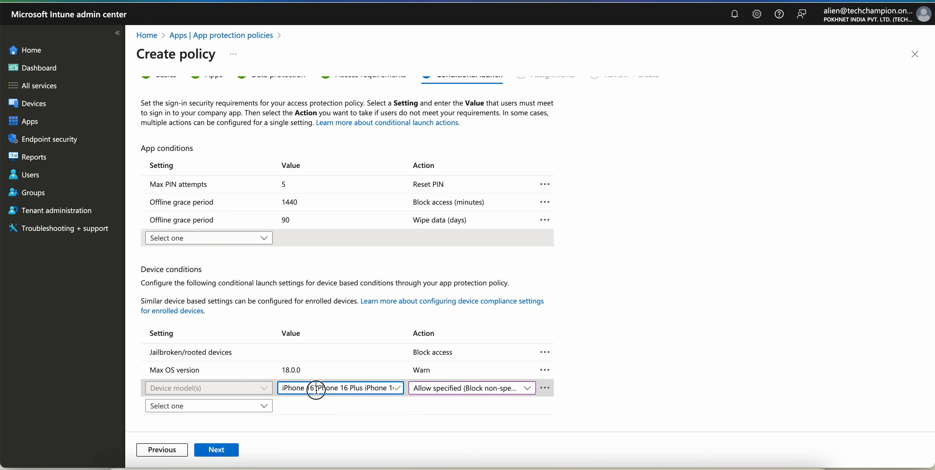
key("BackSpace")
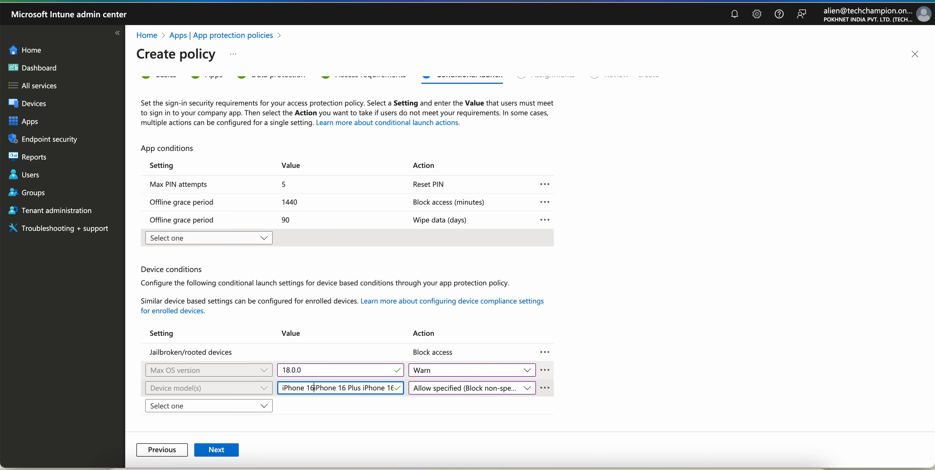
type(";")
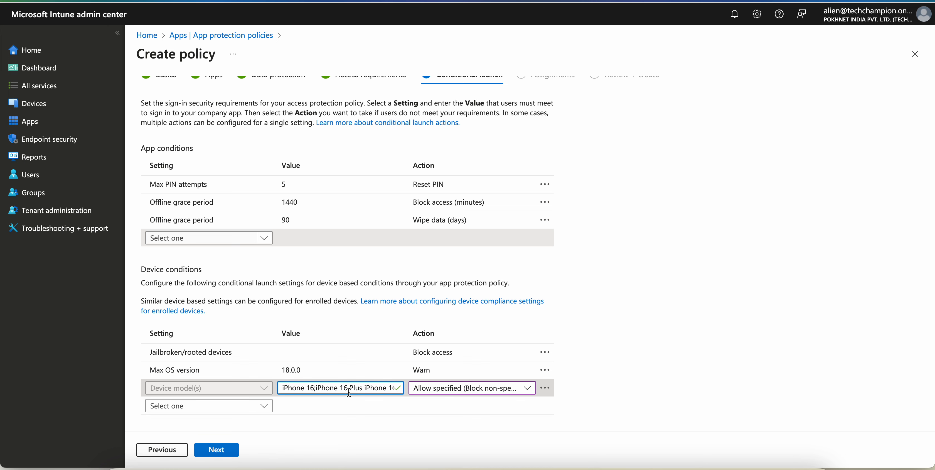
left_click(348, 389)
key("BackSpace")
type(";")
left_click(432, 389)
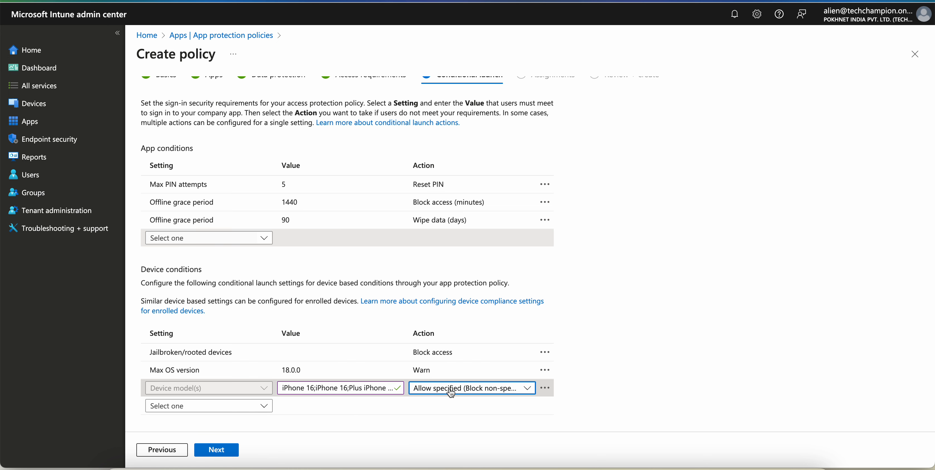
left_click(223, 455)
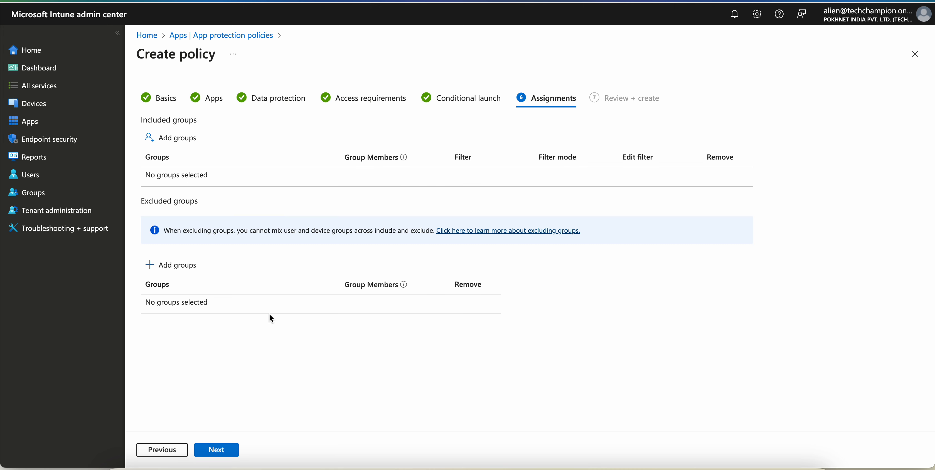
left_click(192, 139)
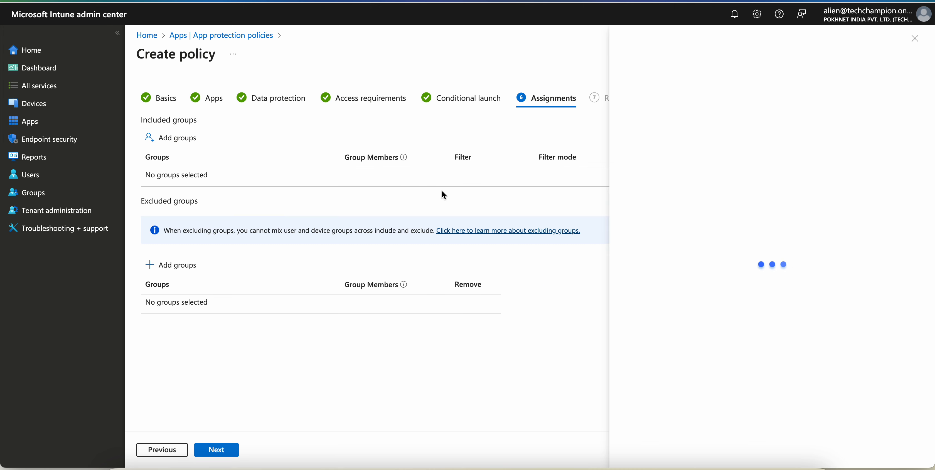
left_click(577, 123)
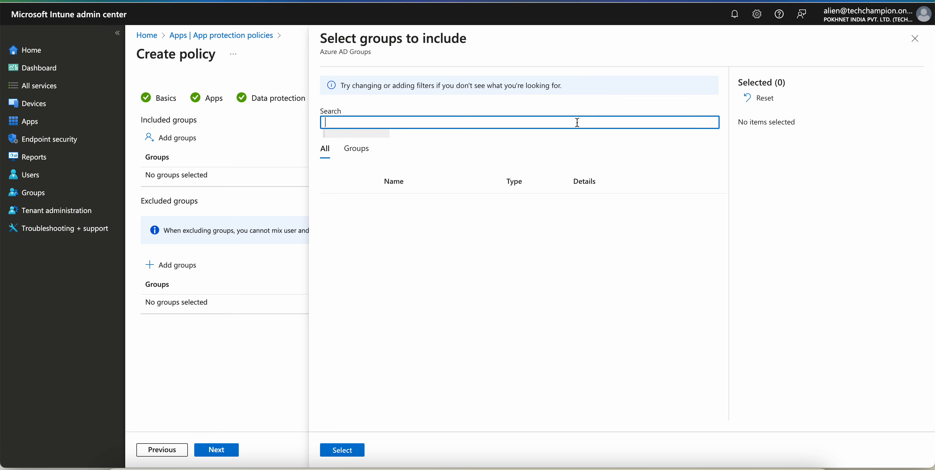
left_click(357, 150)
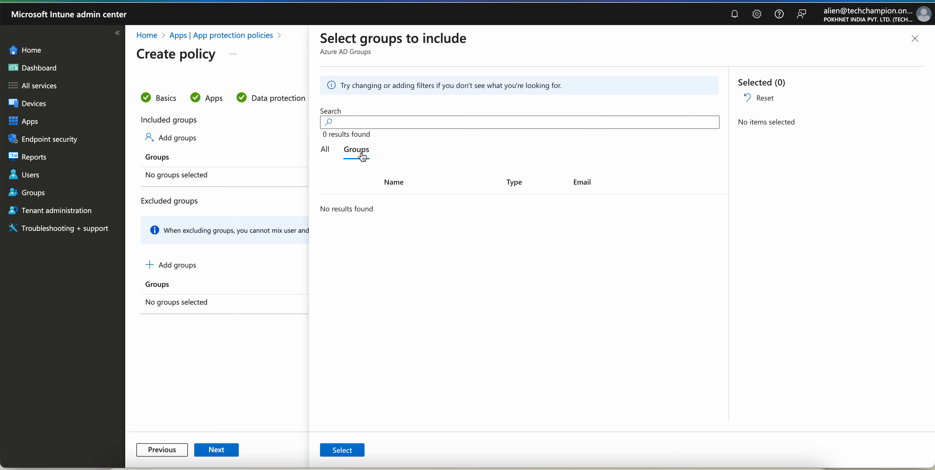
left_click(914, 38)
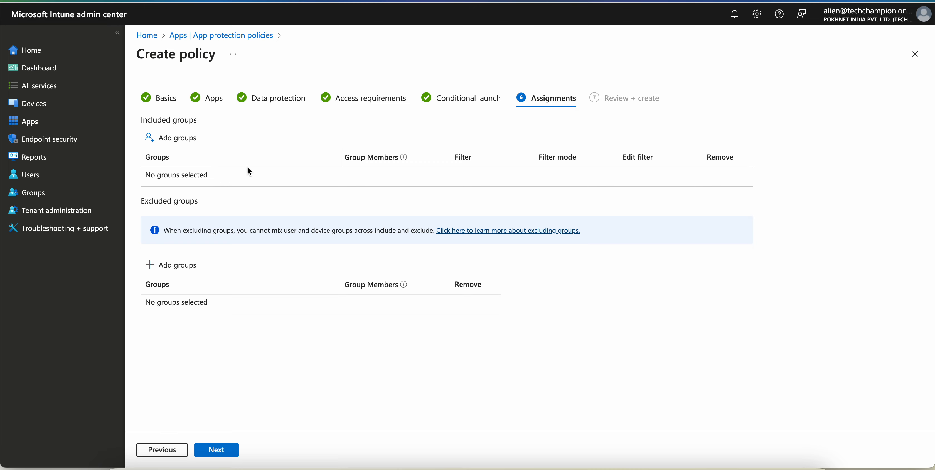
Create the policy without assigning any groups, fit the Policy column to its content and refresh the policy list
left_click(218, 449)
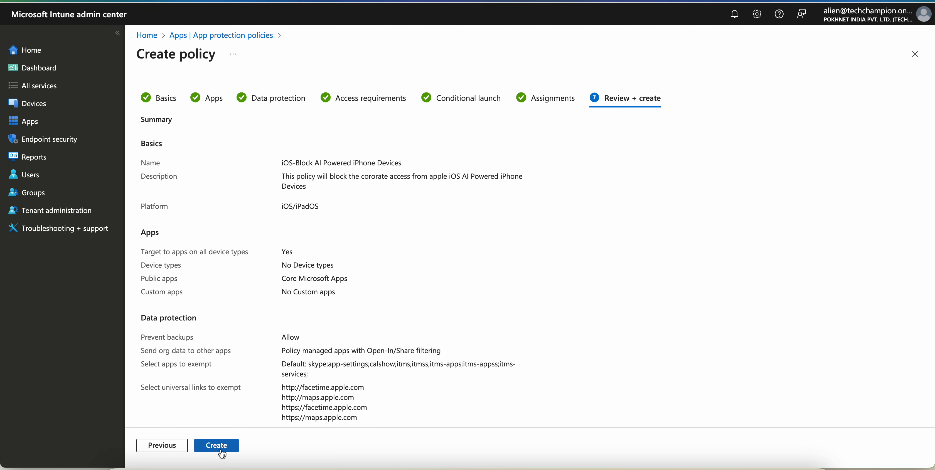
left_click(217, 446)
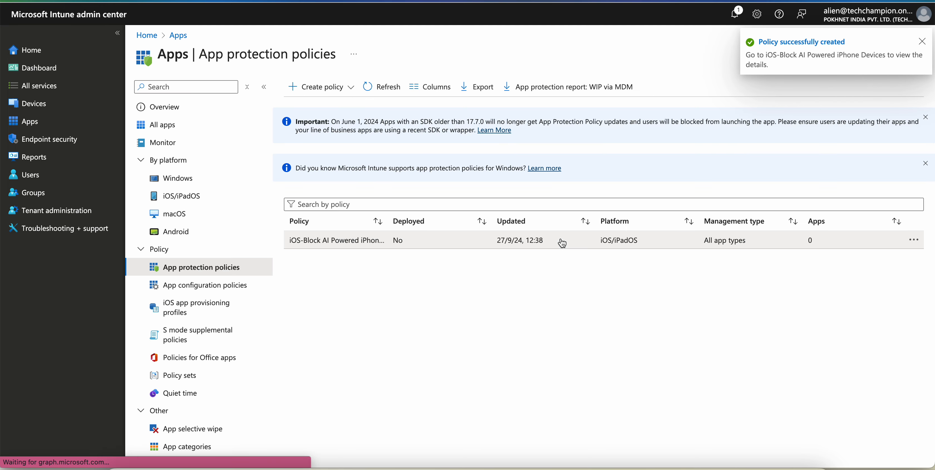
double_click(389, 222)
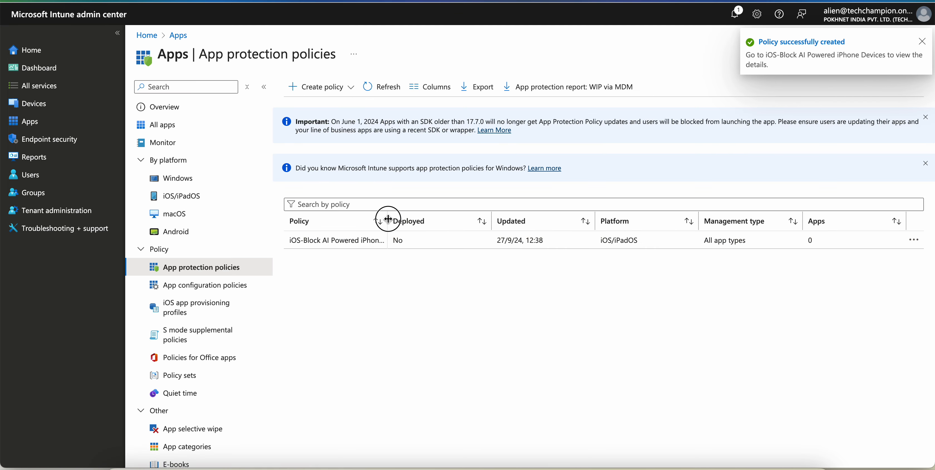
left_click(392, 95)
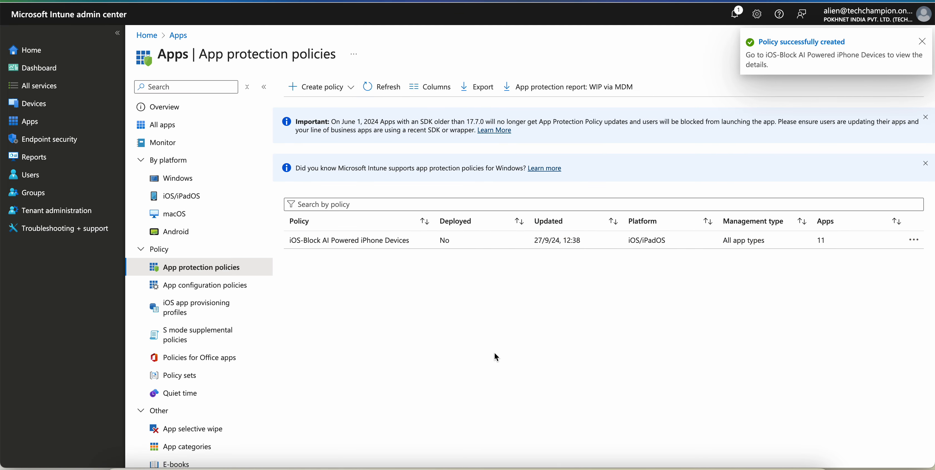
Open the properties of the iOS-Block AI Powered iPhone Devices policy and review its Device model(s) condition under Conditional launch
left_click(359, 244)
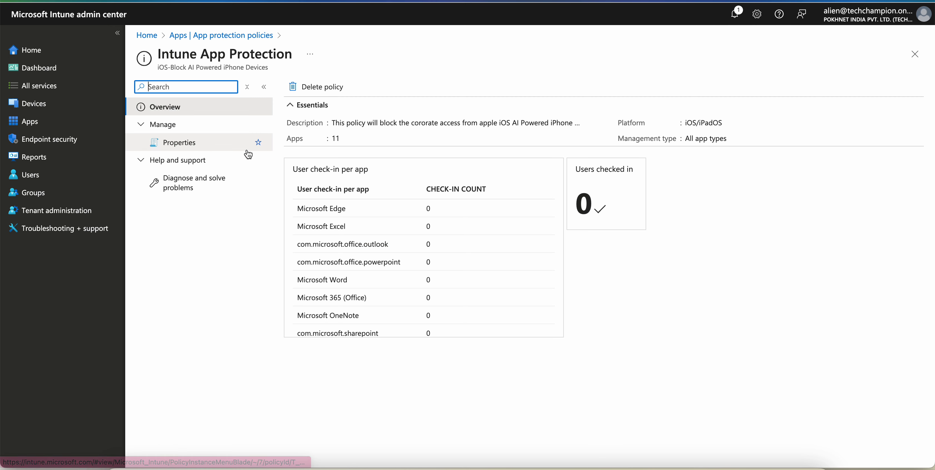
left_click(262, 145)
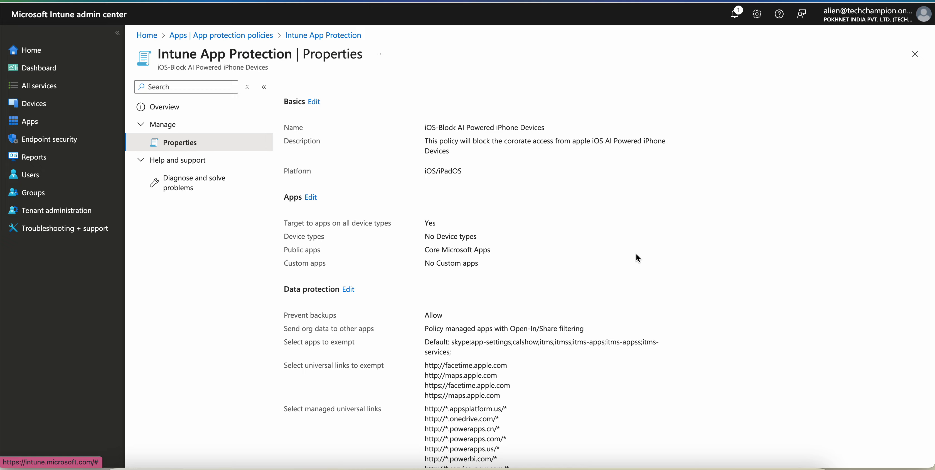
scroll(635, 254, "down", 15)
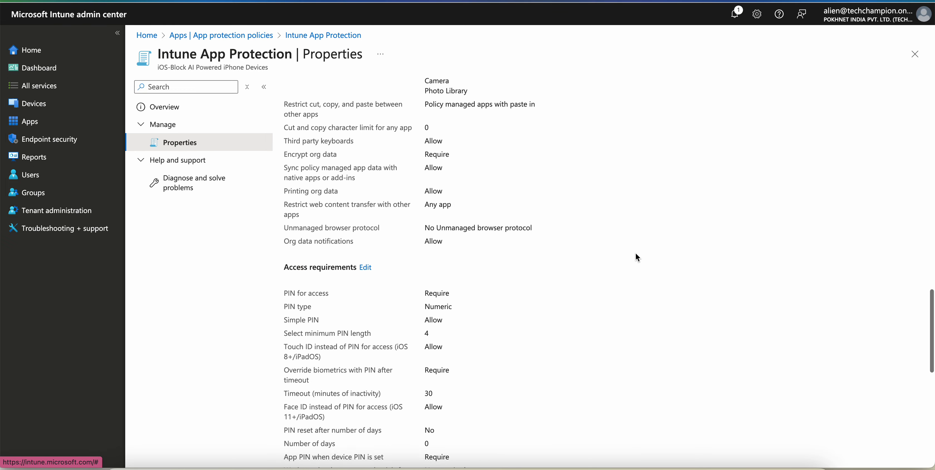
scroll(636, 253, "down", 10)
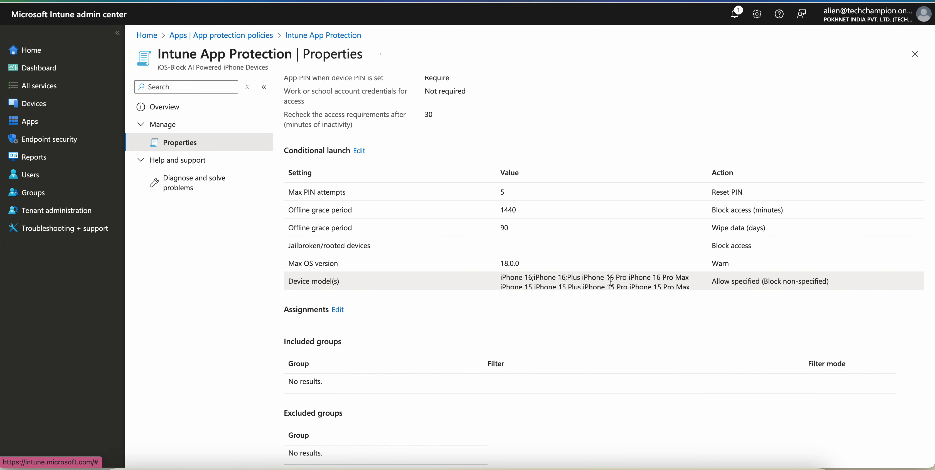
left_click_drag(501, 278, 690, 287)
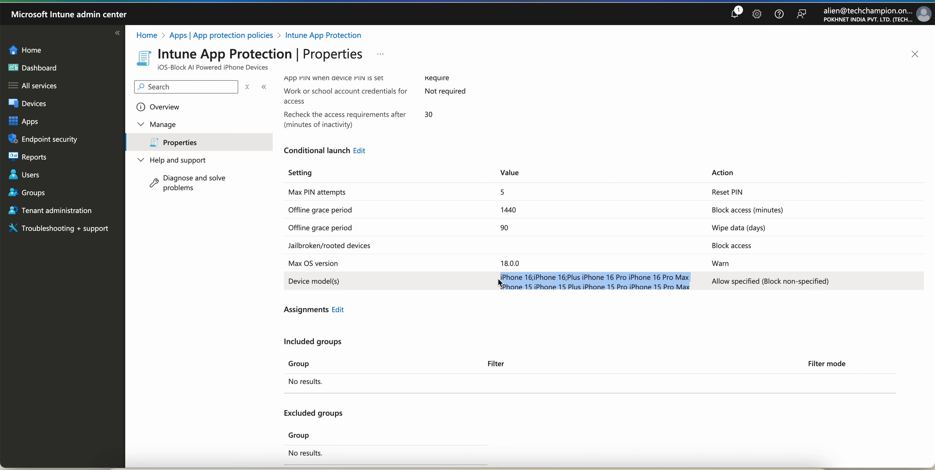
Review the action and the listed iPhone models of the Device model(s) condition under Conditional launch
left_click(406, 284)
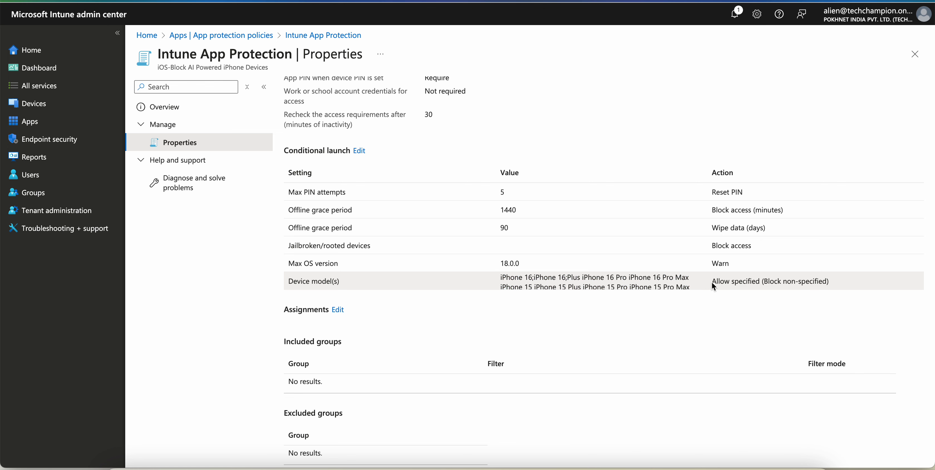
left_click_drag(713, 285, 835, 284)
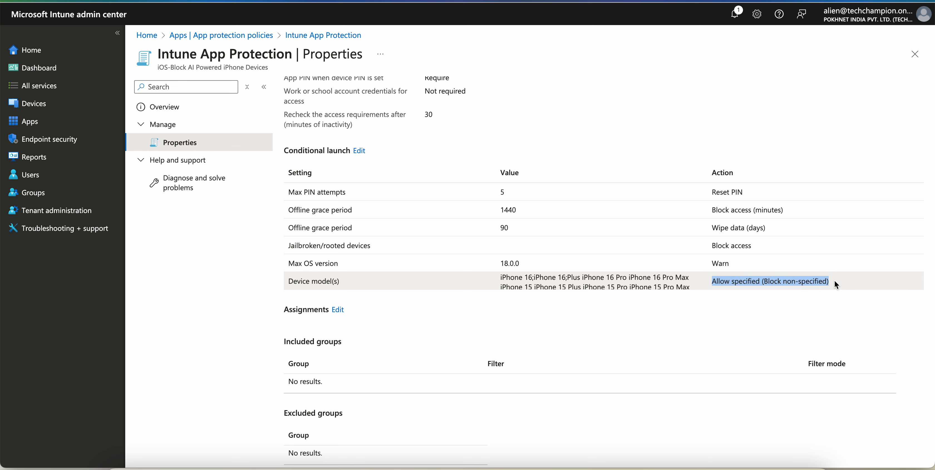
left_click(699, 286)
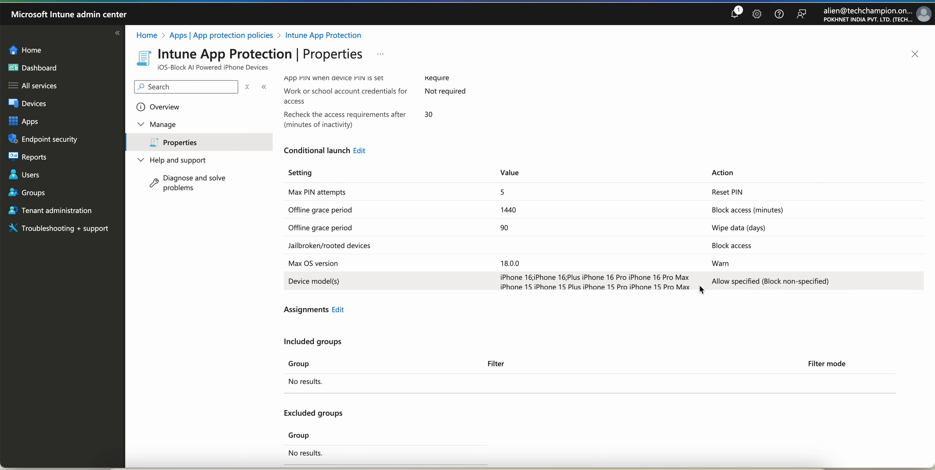
left_click_drag(700, 289, 488, 279)
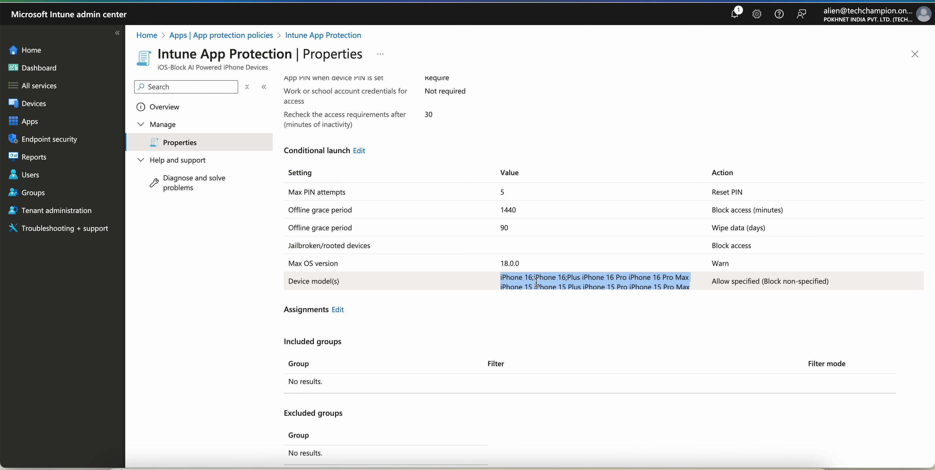
Check the policy's targeted public apps in the Apps section, and re-examine the Device model(s) value in the Conditional launch settings
scroll(536, 282, "up", 15)
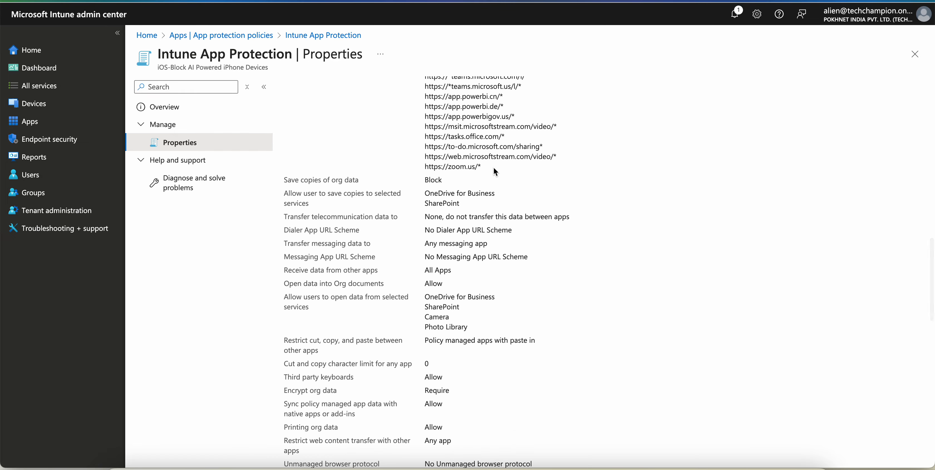
scroll(490, 168, "up", 10)
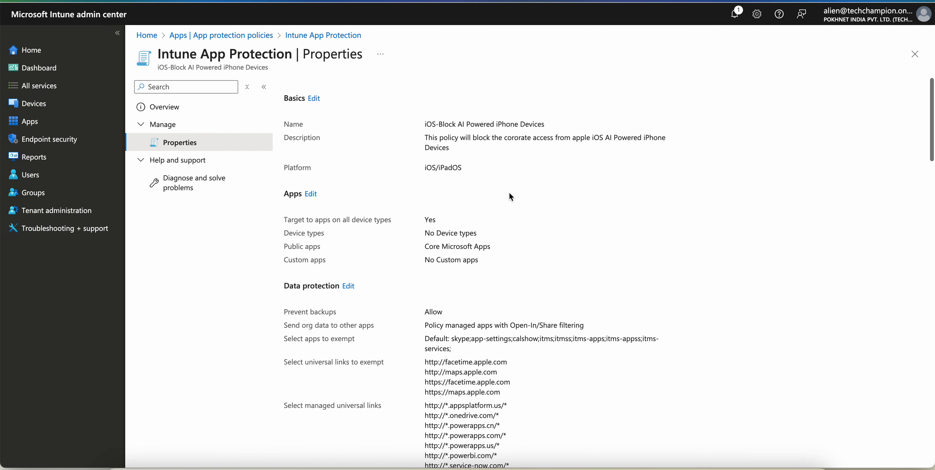
left_click_drag(490, 249, 411, 250)
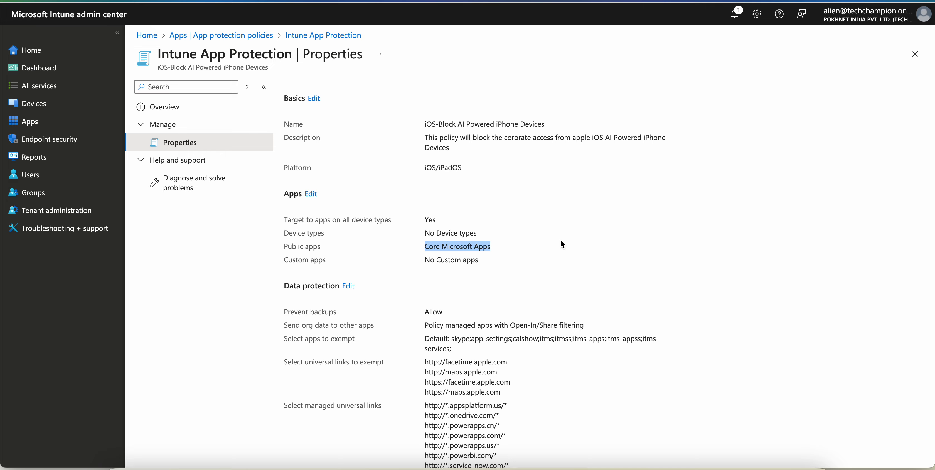
scroll(561, 240, "down", 10)
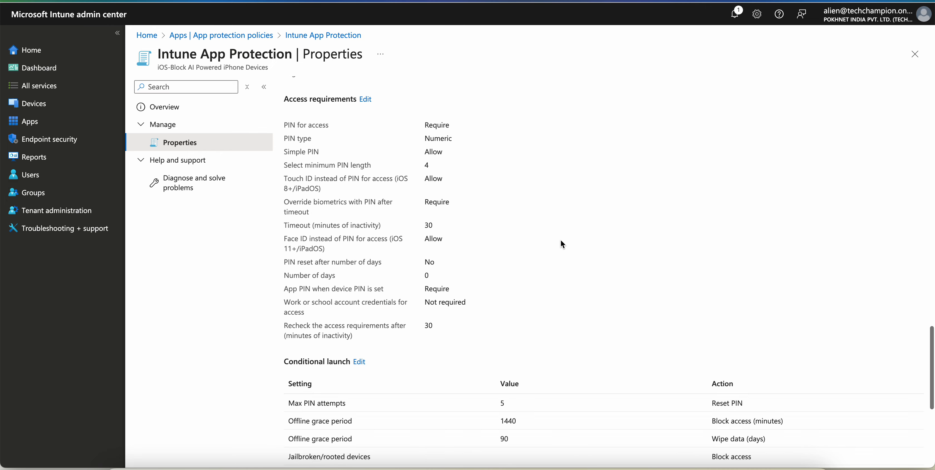
scroll(561, 244, "down", 5)
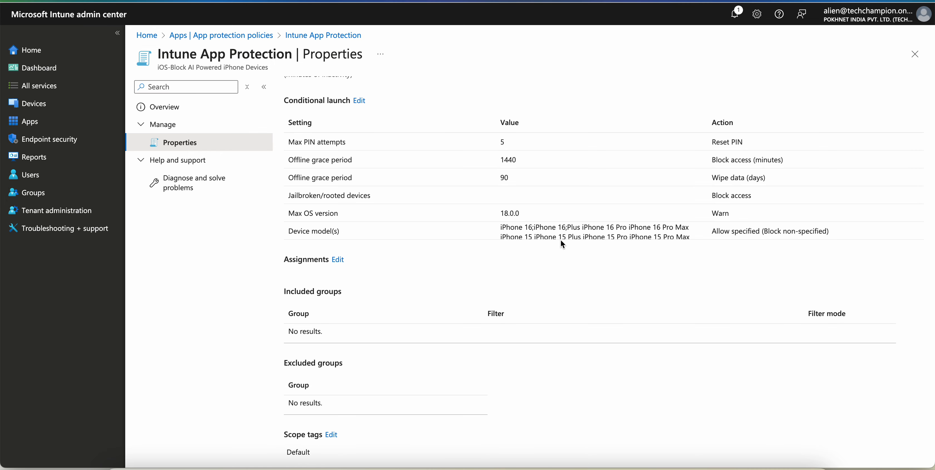
left_click(630, 234)
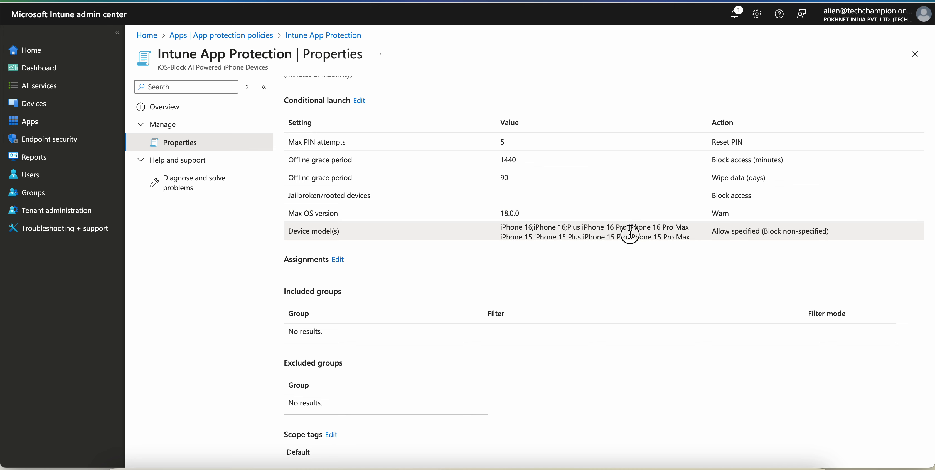
left_click_drag(630, 234, 446, 235)
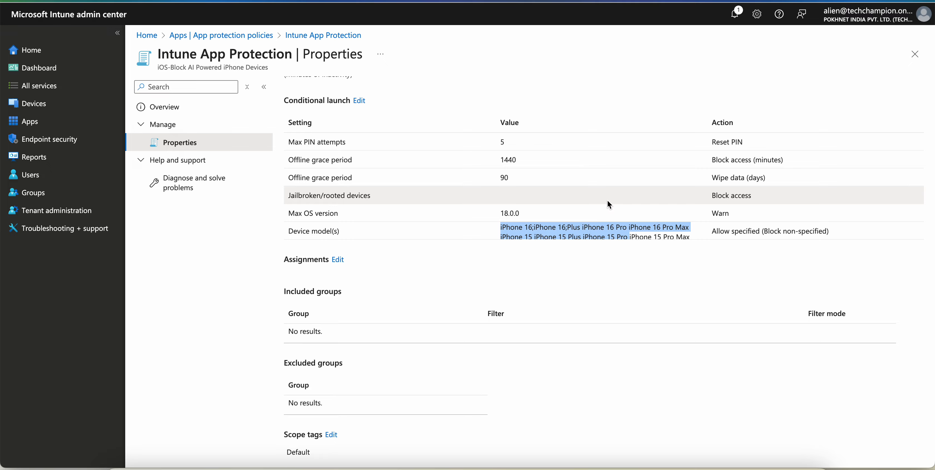
scroll(608, 203, "up", 20)
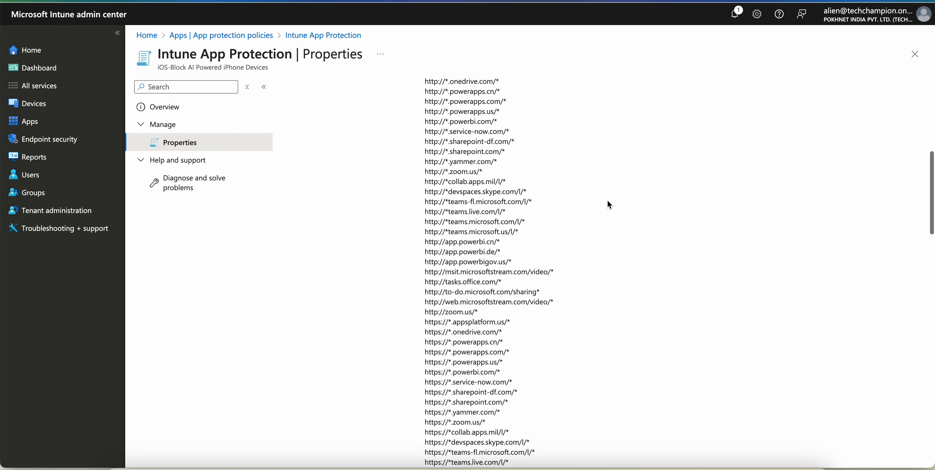